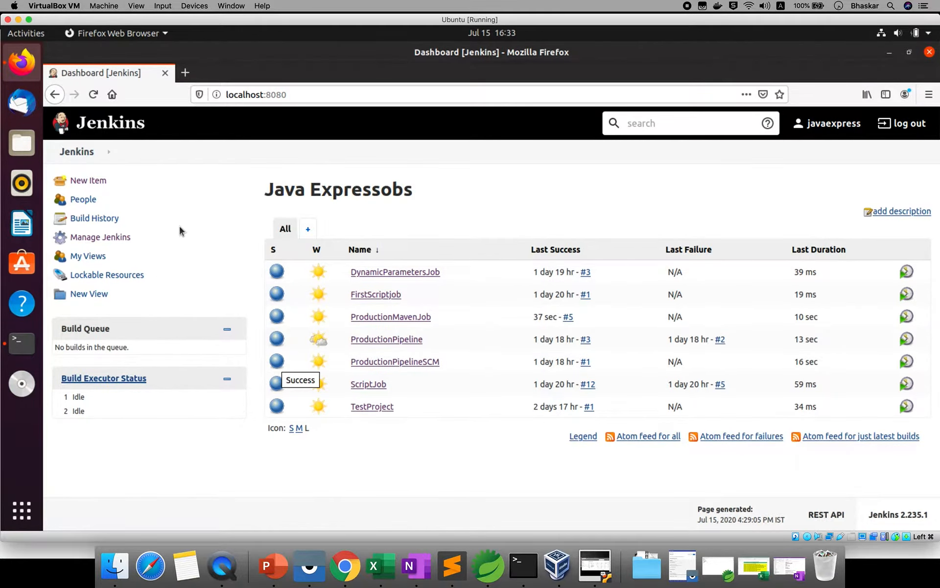
- Reload the Jenkins dashboard so it lists the seven jobs
left_click(84, 153)
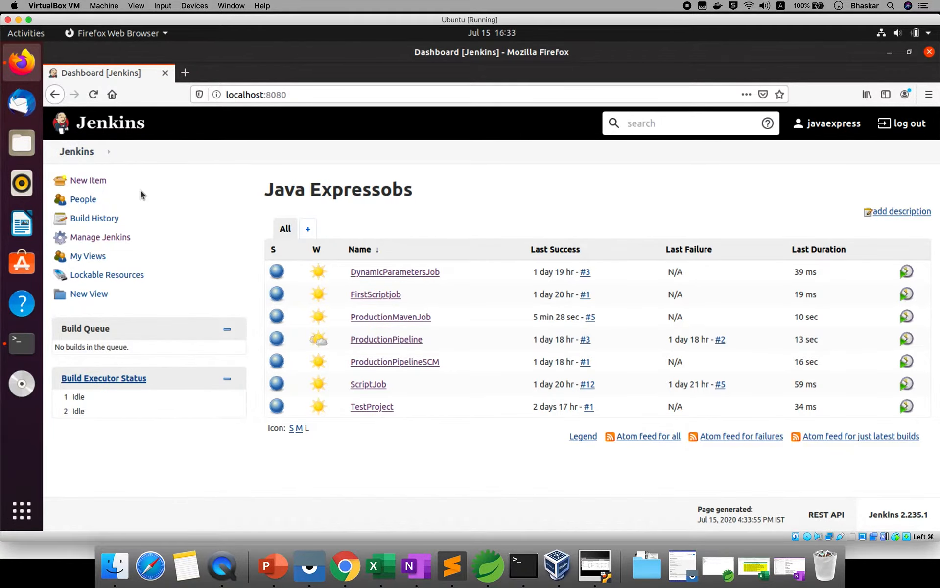
- Create a new freestyle project named Maven_TestProject
left_click(85, 182)
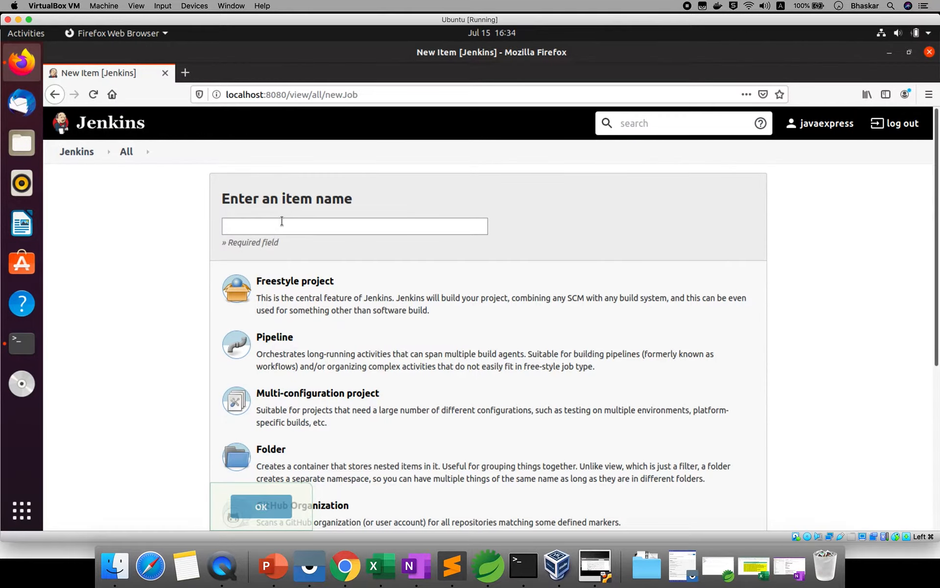
left_click(282, 223)
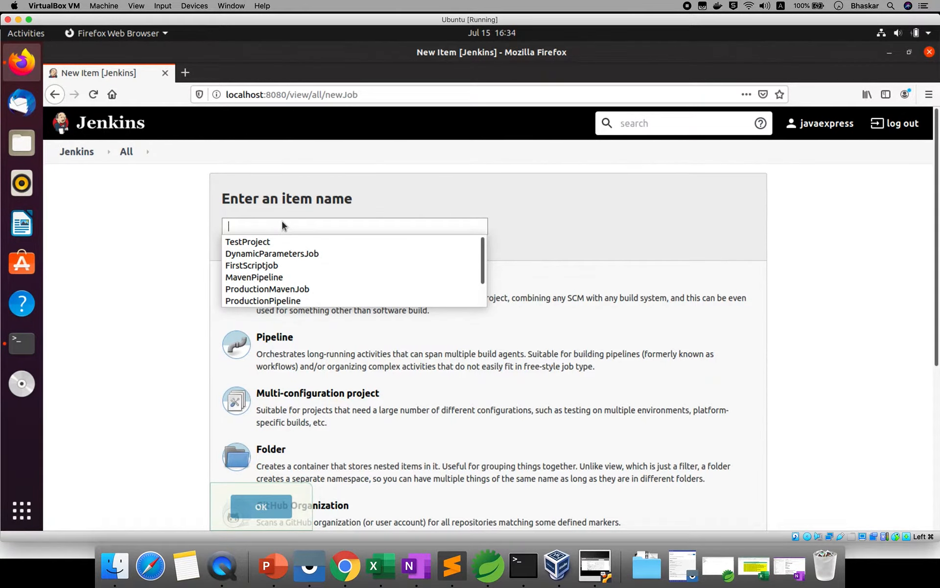
type("Maven ")
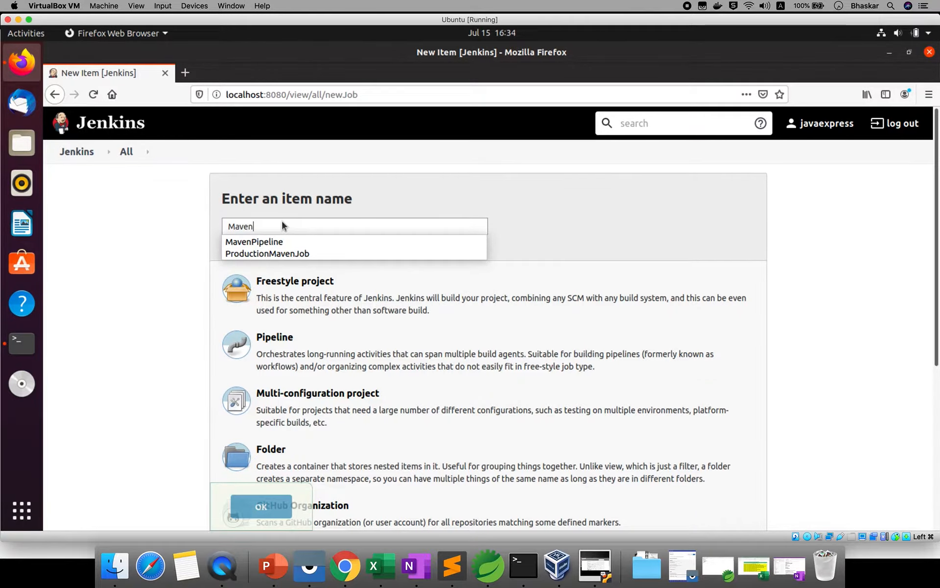
type("_Test")
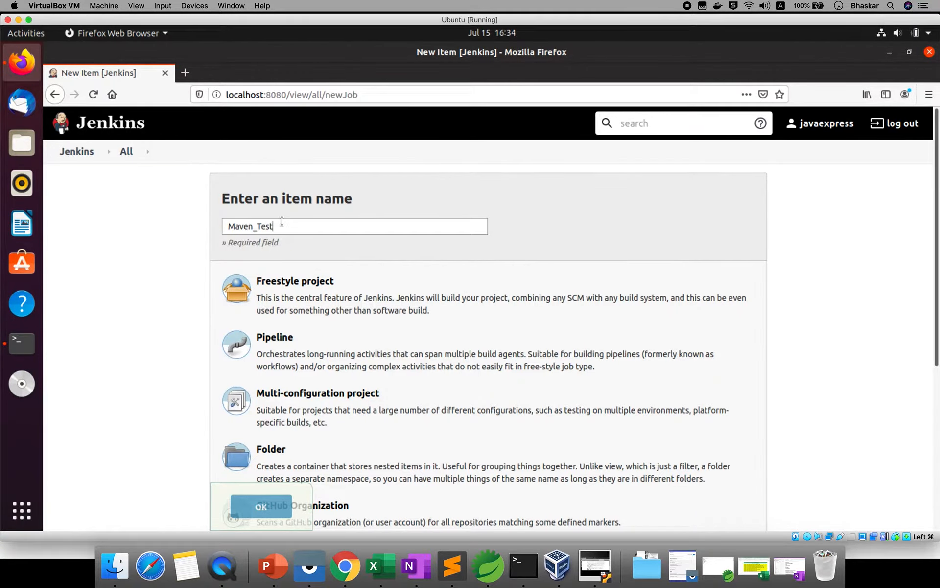
type("Project")
left_click(285, 294)
left_click(273, 512)
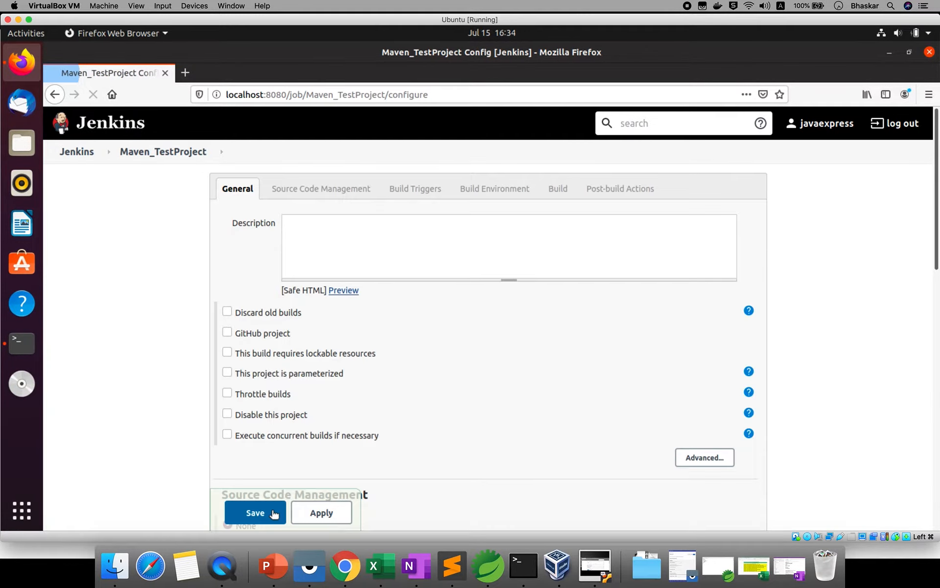
left_click(451, 248)
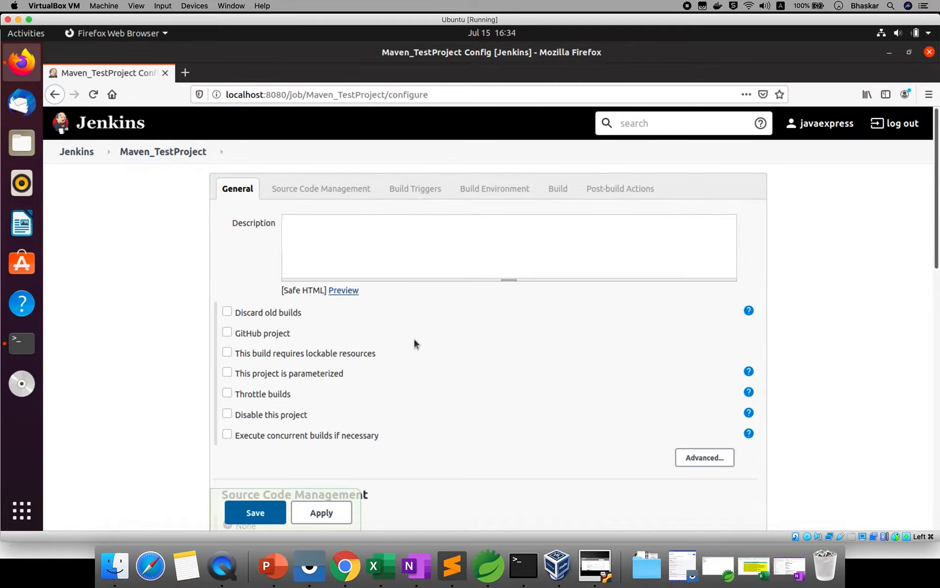
left_click(227, 333)
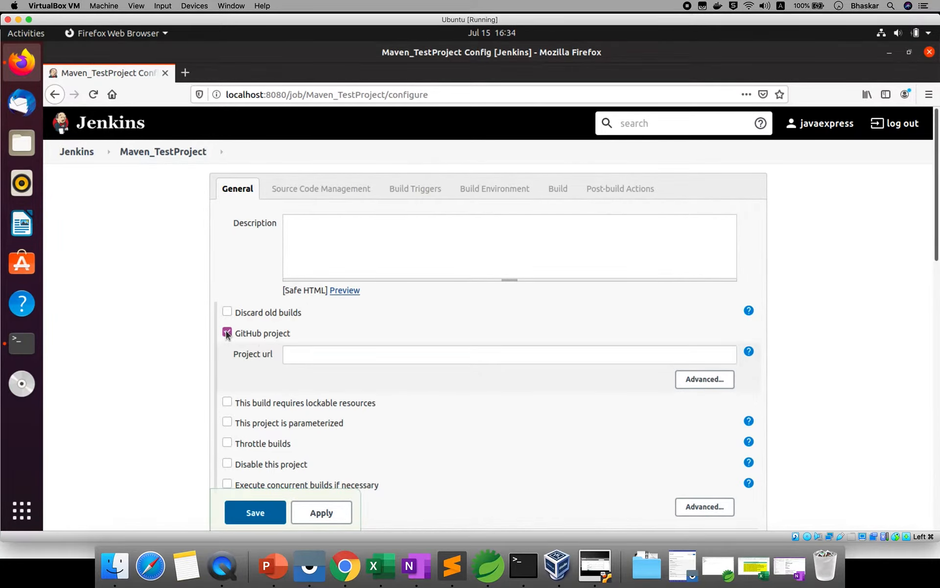
left_click(305, 357)
left_click(345, 566)
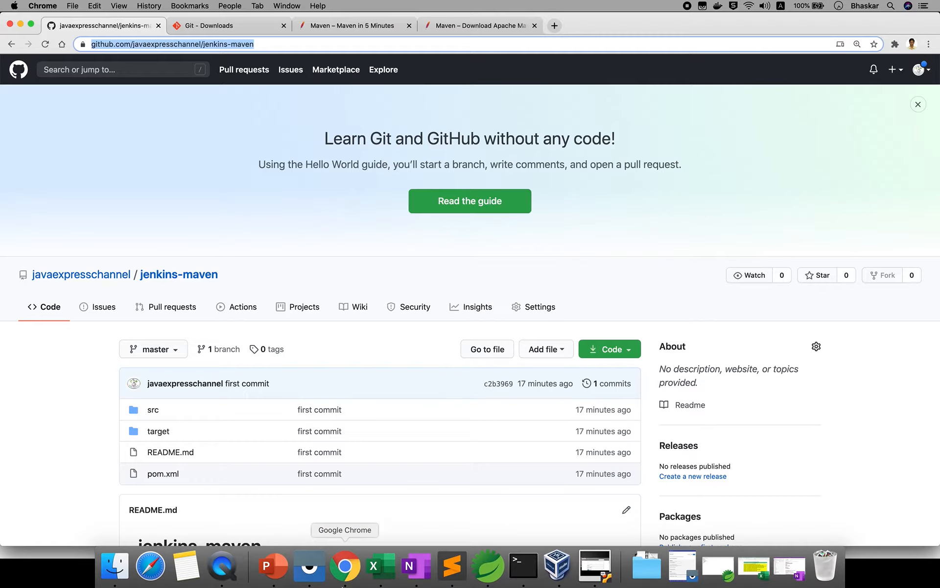
right_click(232, 45)
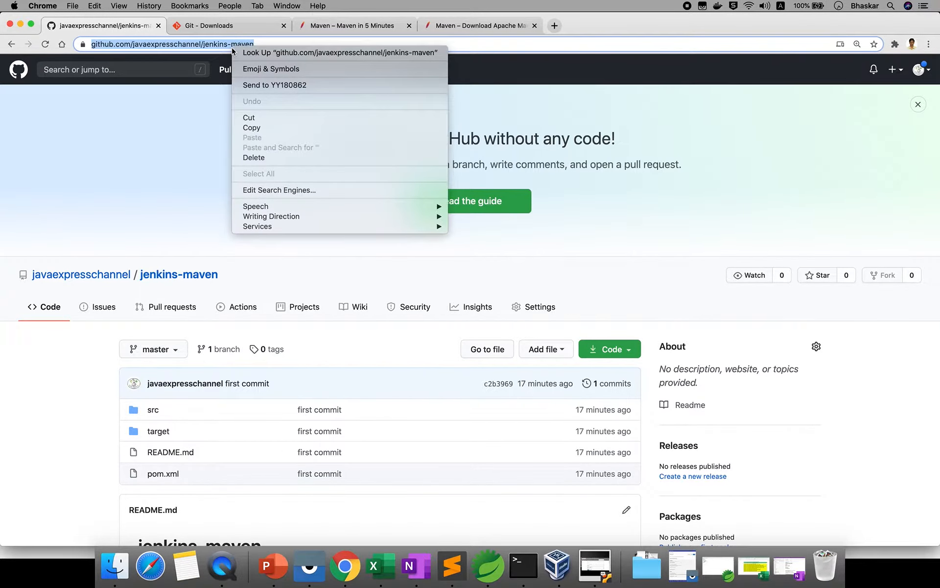
left_click(259, 127)
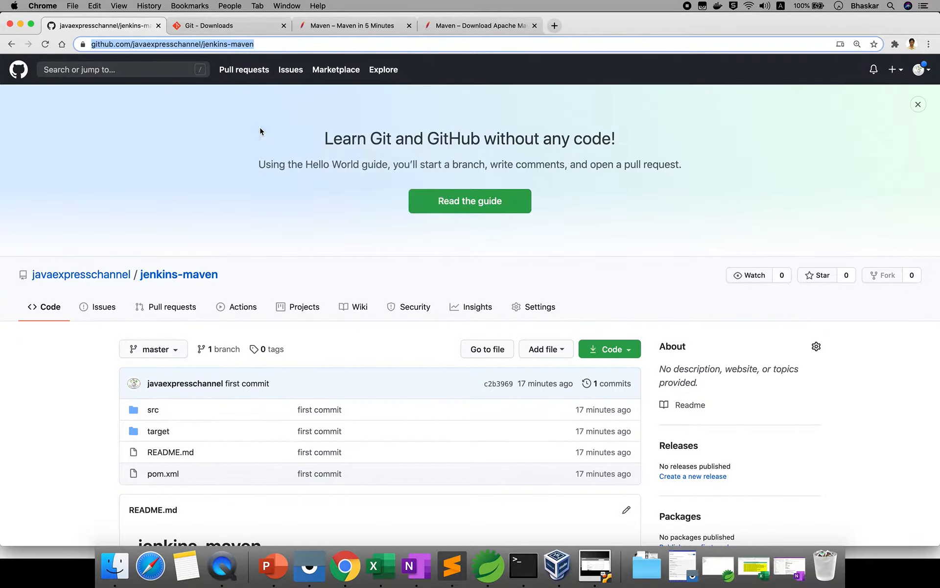
left_click(596, 568)
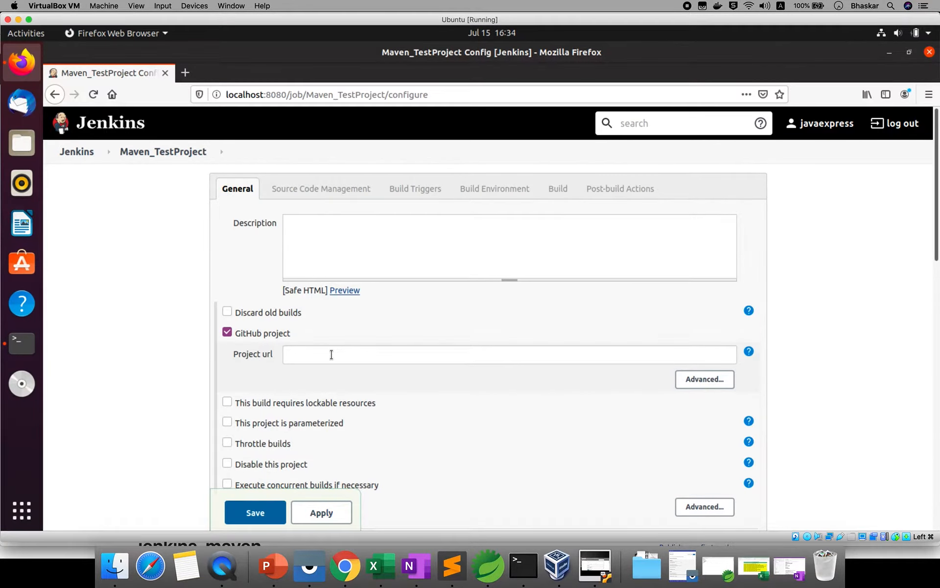
right_click(331, 355)
left_click(359, 408)
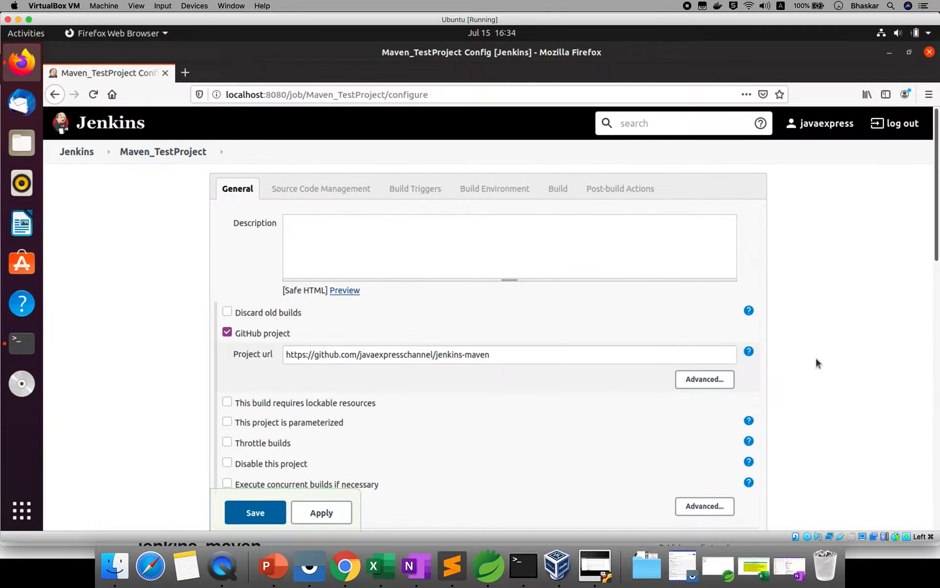
- Select Git for source code management
scroll(816, 361, "down", 1)
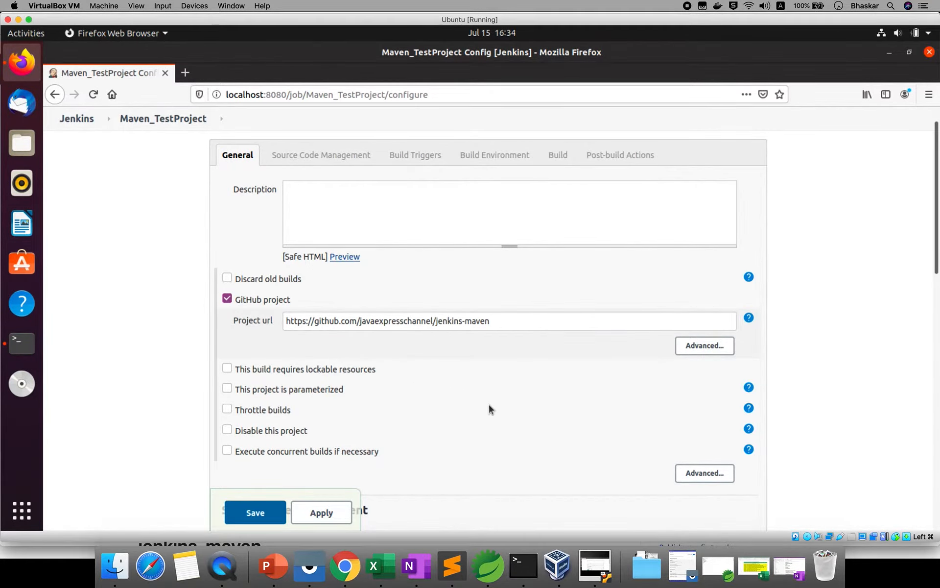
scroll(490, 406, "down", 4)
scroll(488, 408, "down", 5)
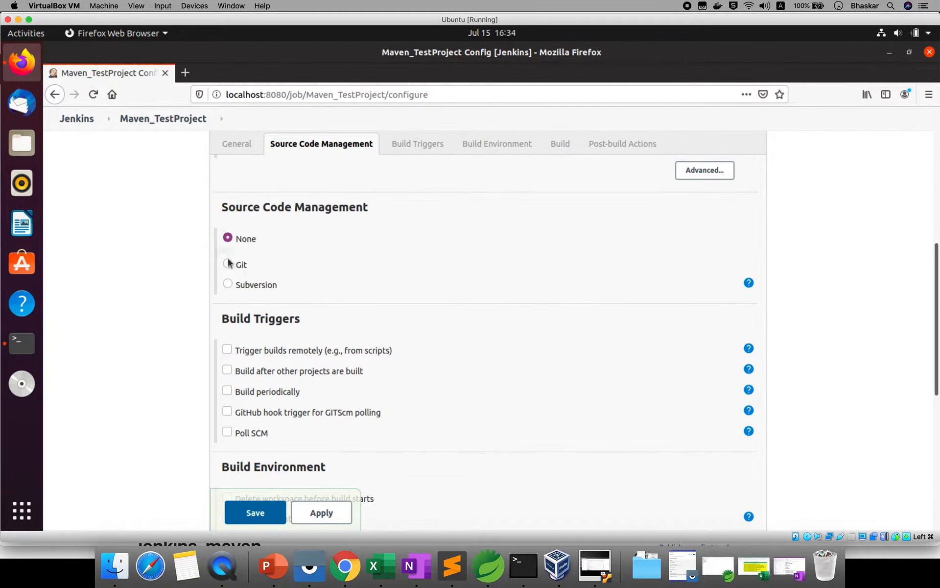
left_click(229, 264)
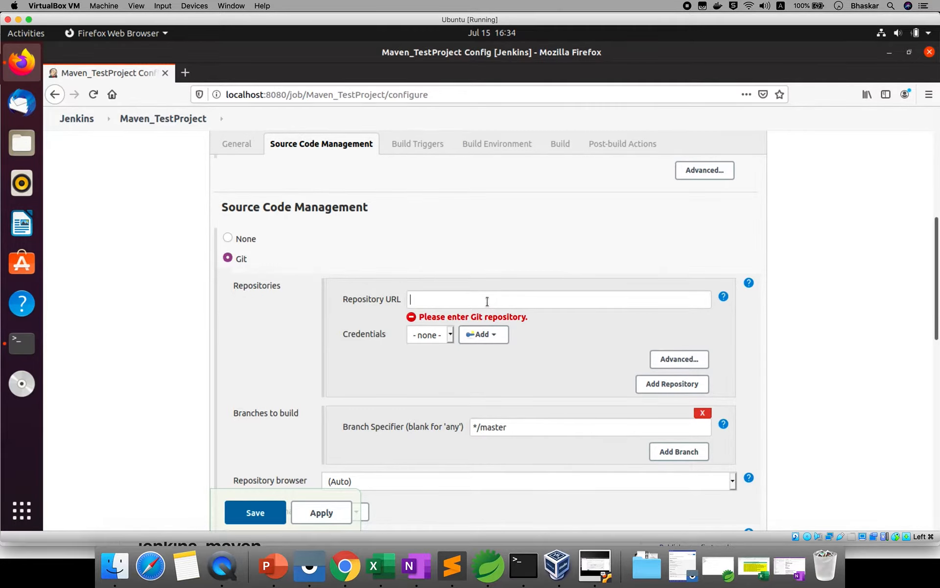
left_click(346, 565)
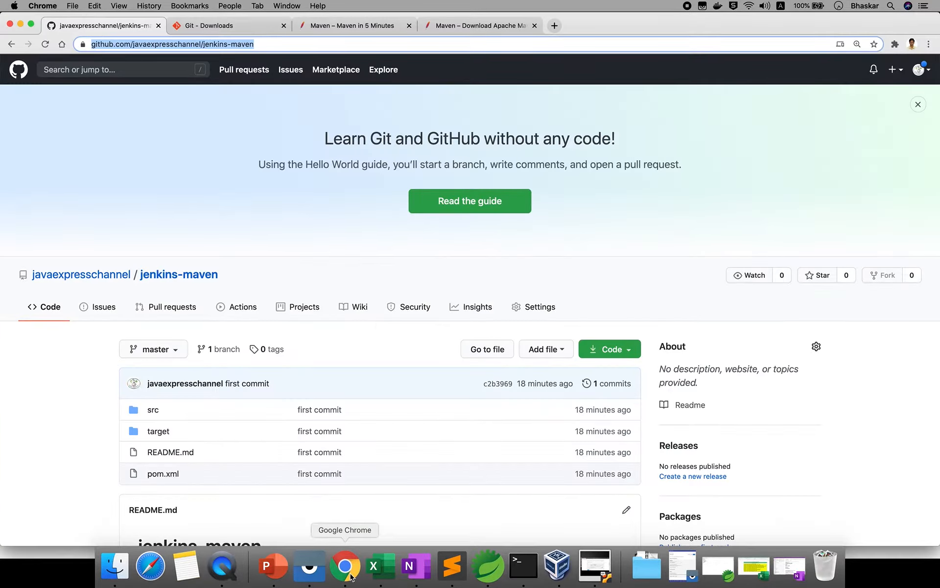
left_click(622, 350)
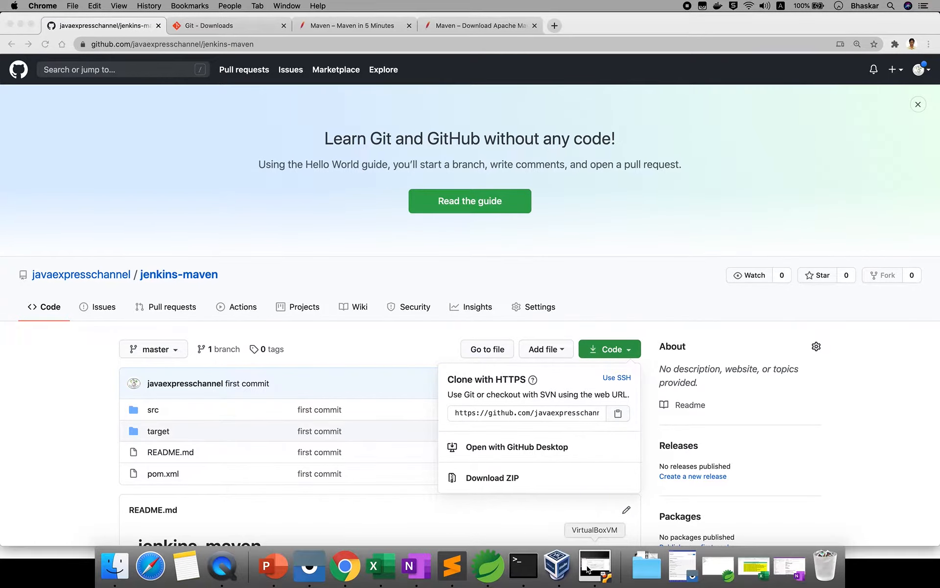
left_click(595, 565)
right_click(441, 302)
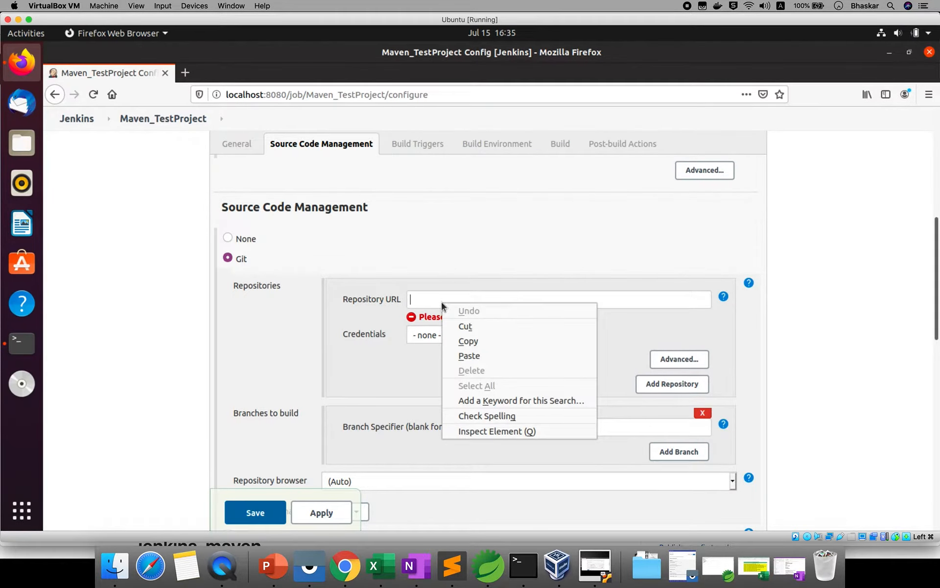
left_click(474, 355)
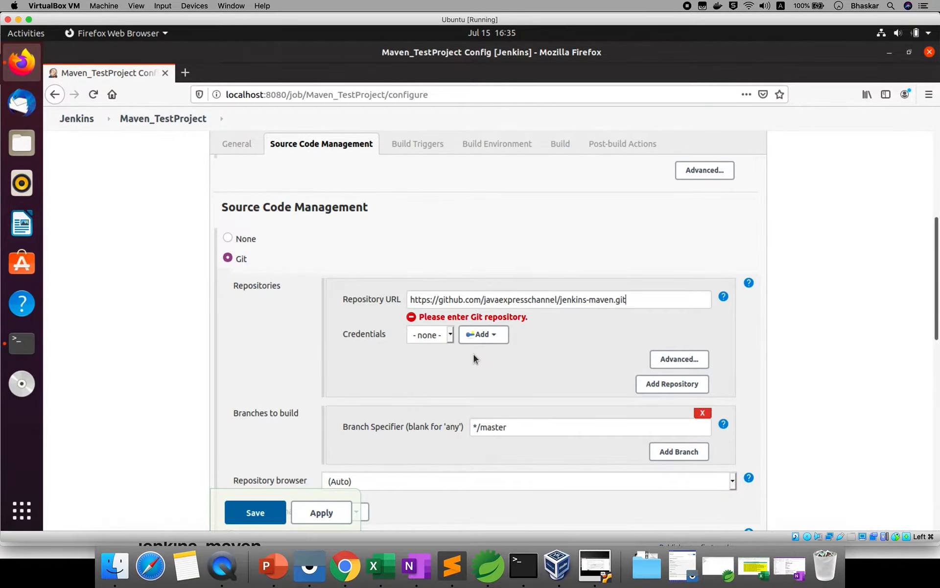
- Keep credentials at none and confirm the branch specifier */master against GitHub's branches
left_click(450, 336)
left_click(502, 366)
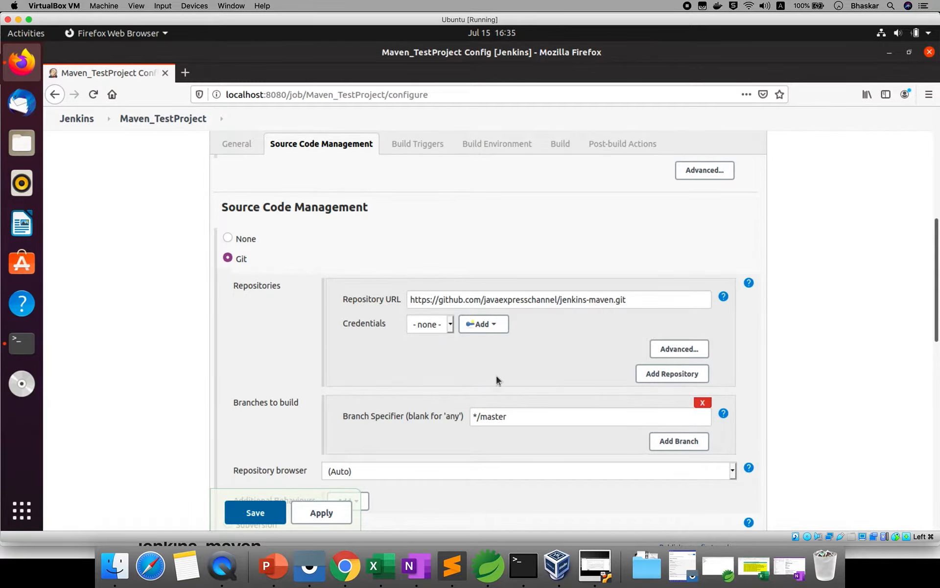
scroll(494, 411, "down", 1)
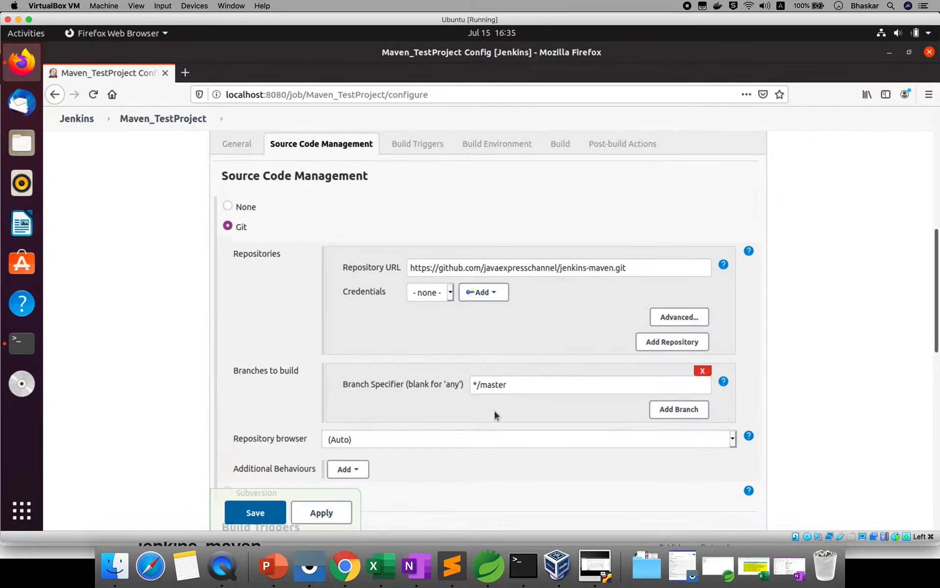
double_click(490, 382)
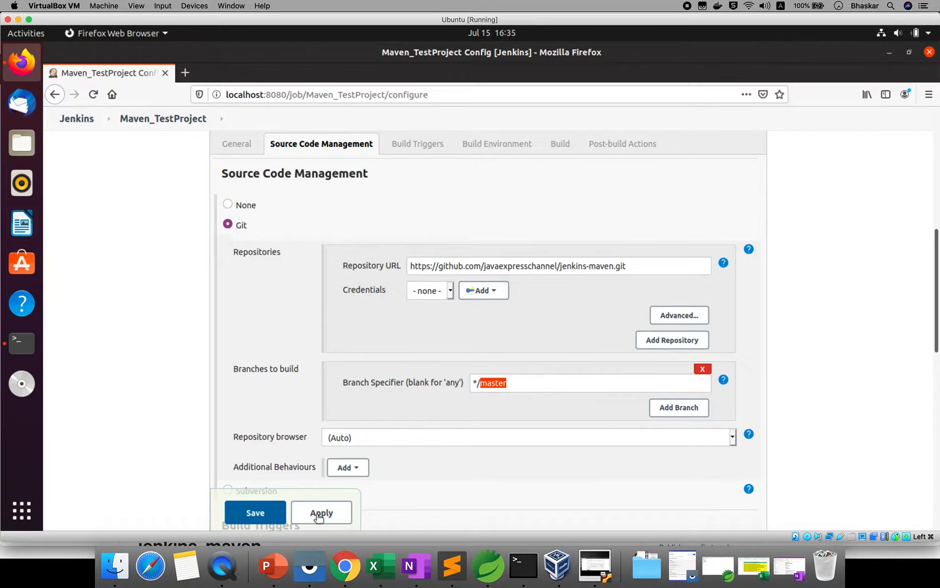
left_click(345, 566)
left_click(177, 350)
left_click(166, 352)
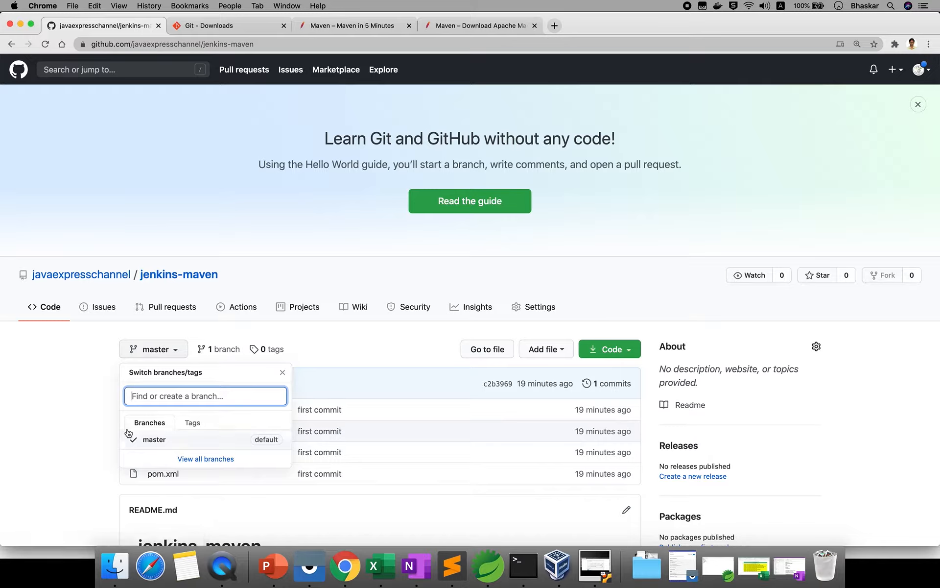
left_click(78, 425)
left_click(606, 569)
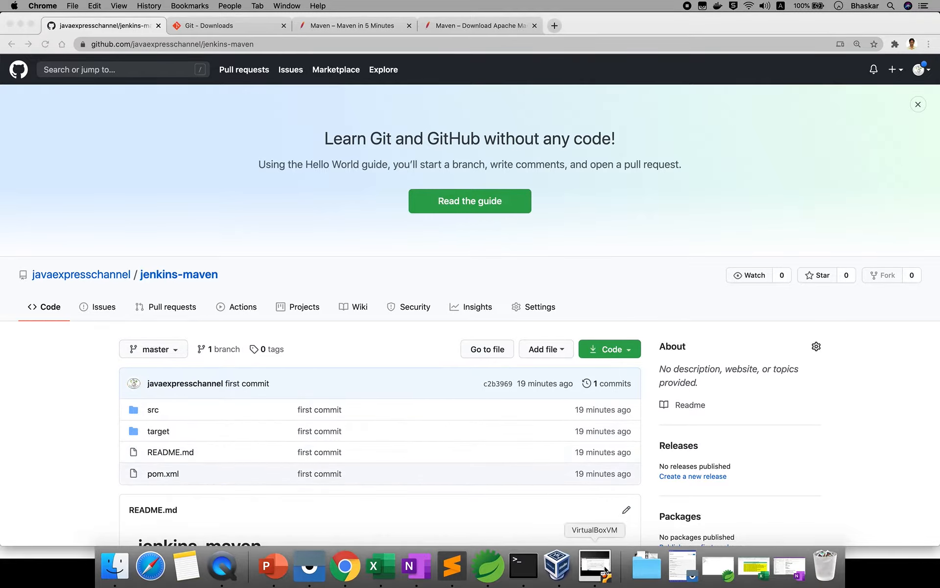
scroll(575, 405, "down", 1)
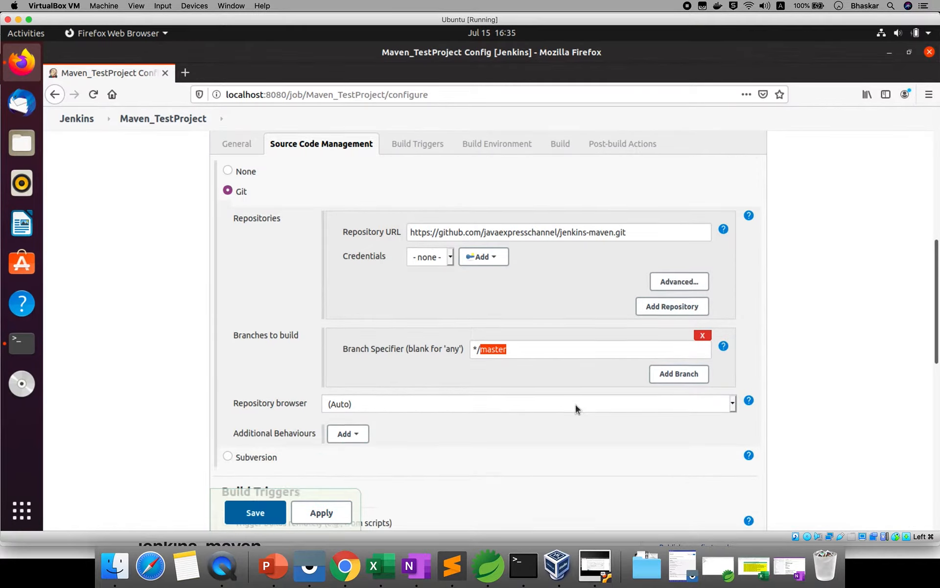
- Leave Poll SCM unchecked under Build Triggers
scroll(575, 405, "down", 1)
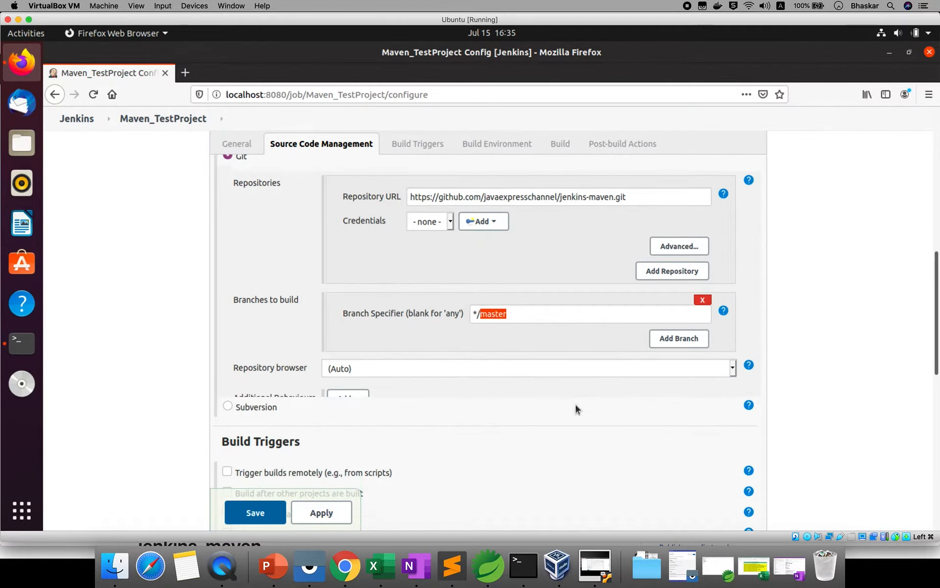
scroll(575, 405, "down", 3)
scroll(575, 405, "down", 2)
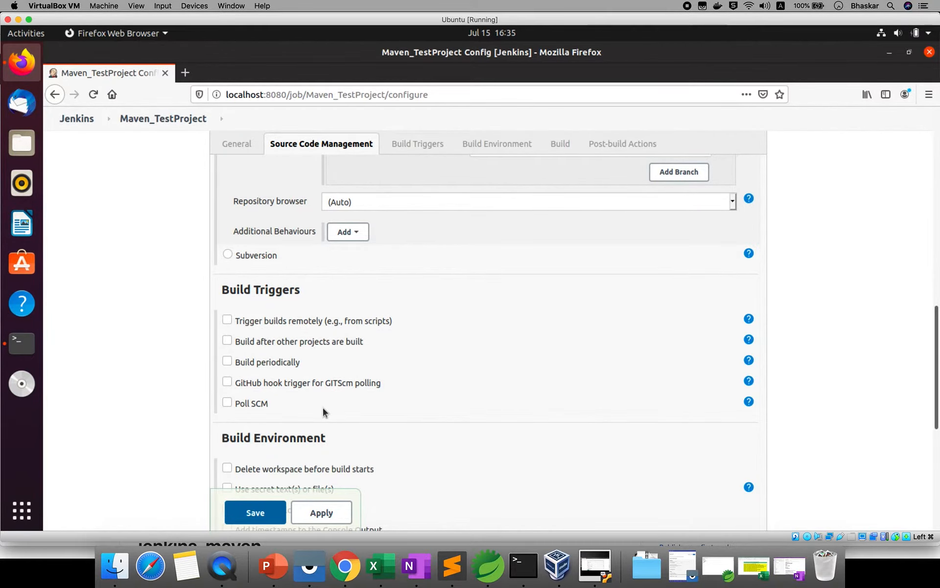
left_click(227, 402)
left_click(389, 451)
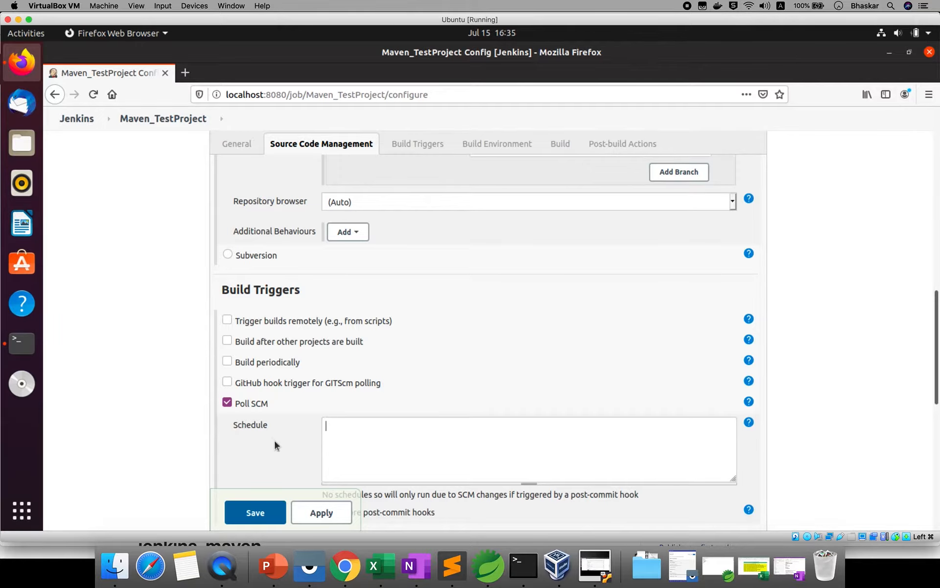
left_click(227, 403)
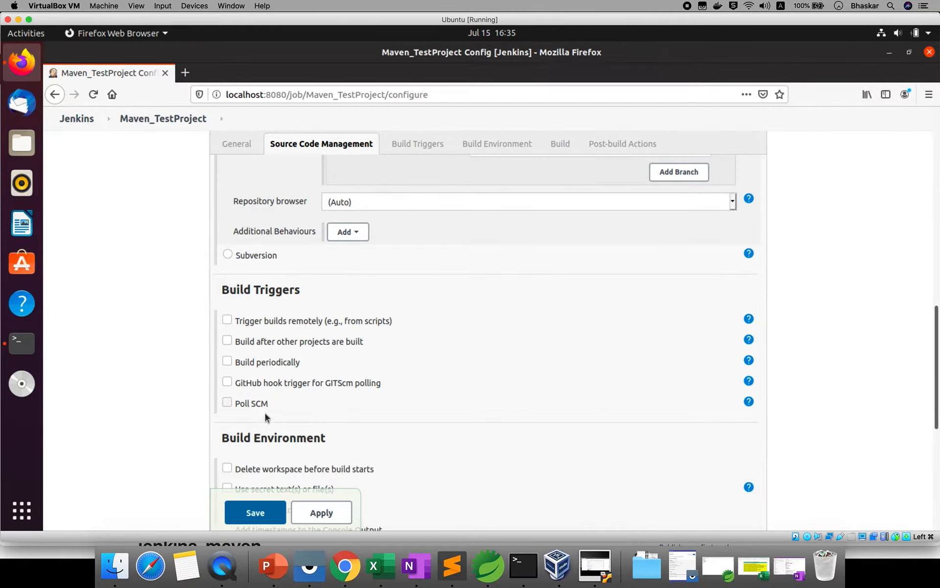
- Enable 'Delete workspace before build starts' under Build Environment
scroll(276, 424, "down", 1)
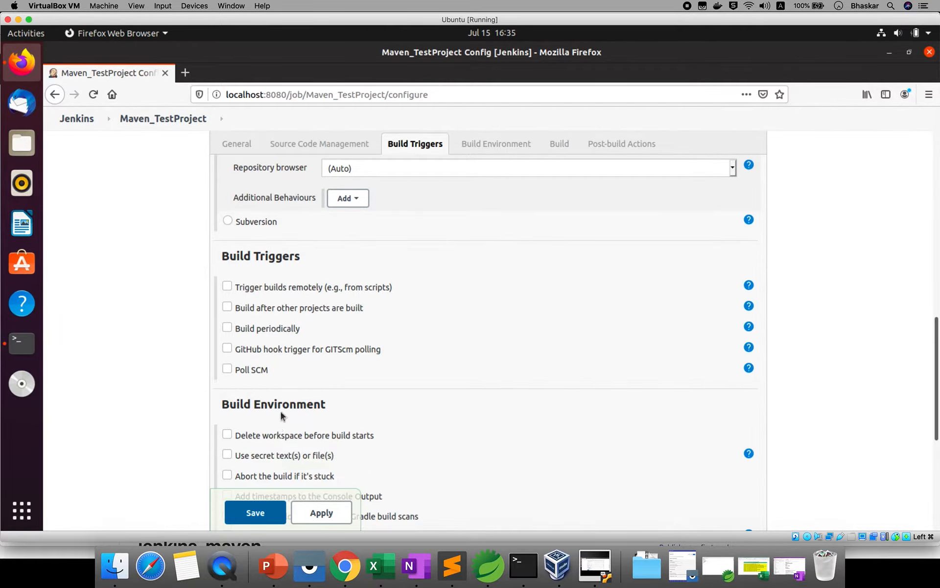
left_click(228, 434)
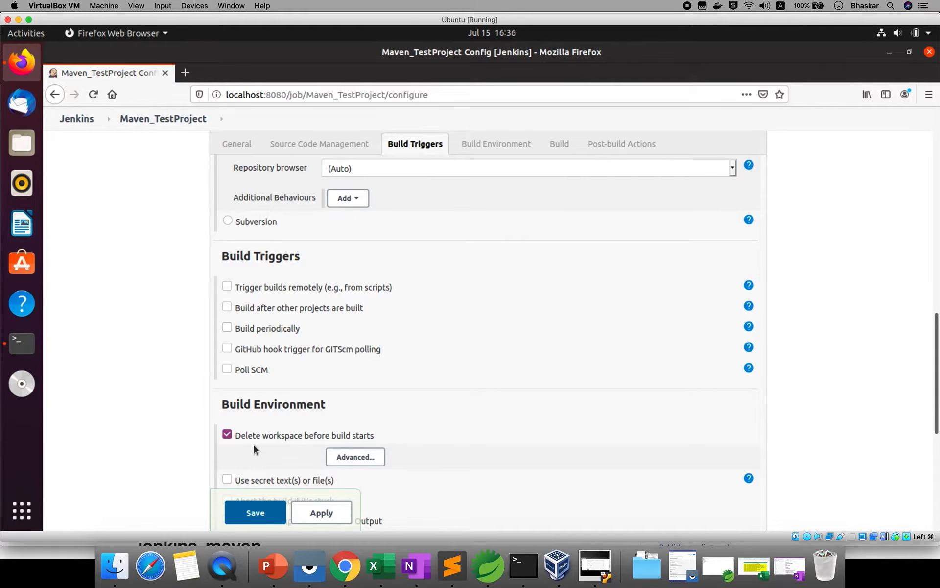
scroll(252, 442, "down", 1)
scroll(254, 445, "down", 5)
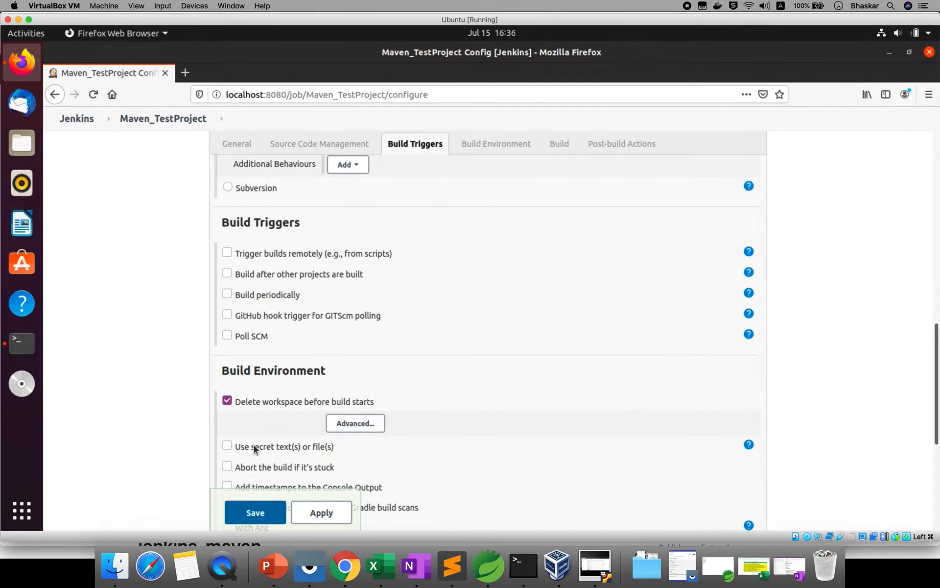
scroll(254, 446, "down", 1)
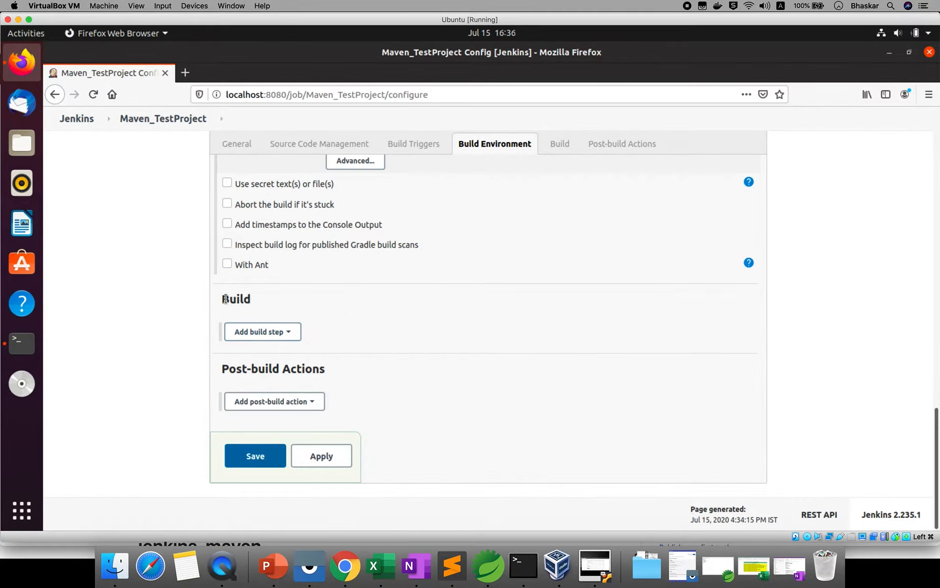
- Add an Invoke top-level Maven targets build step with goals 'clean test package'
left_click(285, 336)
left_click(285, 336)
left_click(285, 336)
left_click(285, 336)
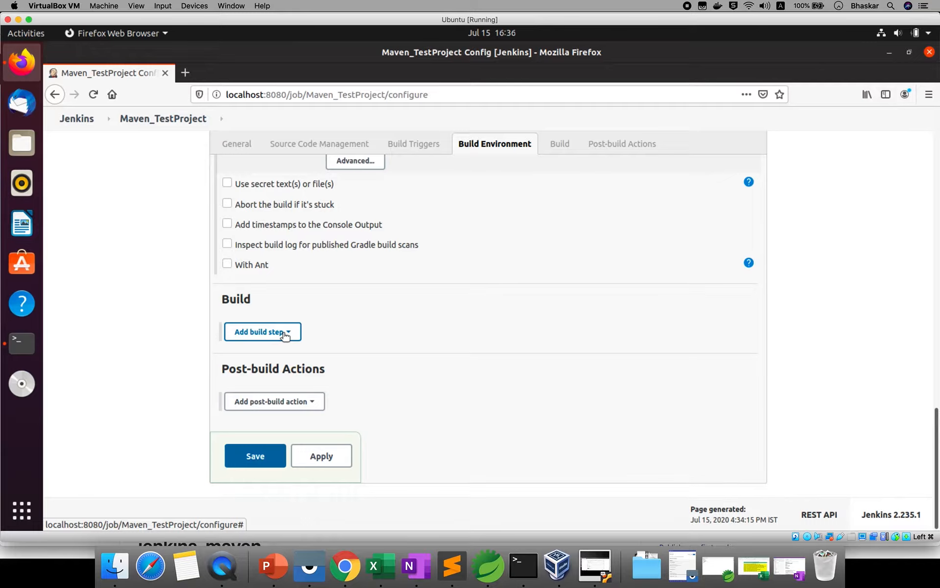
left_click(285, 336)
left_click(285, 336)
left_click(289, 335)
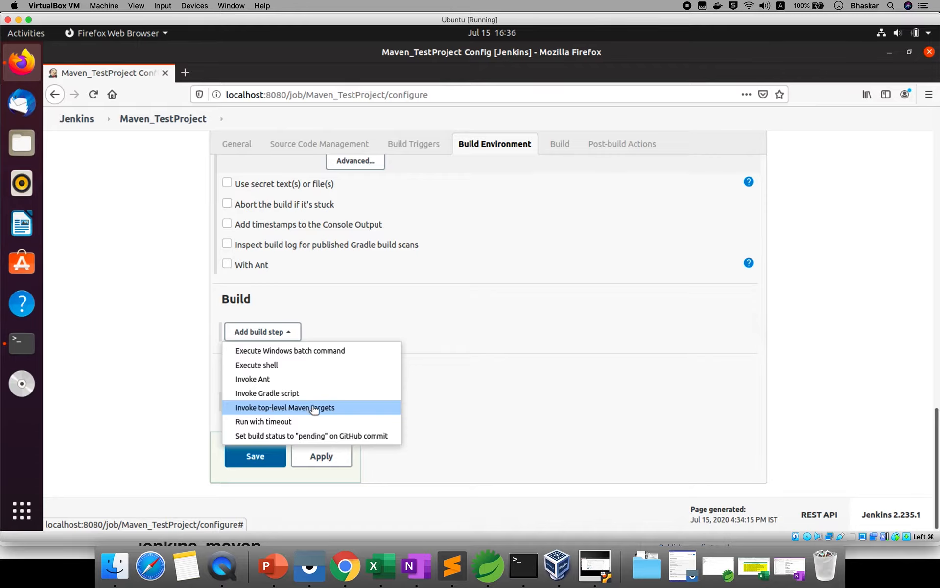
left_click(267, 408)
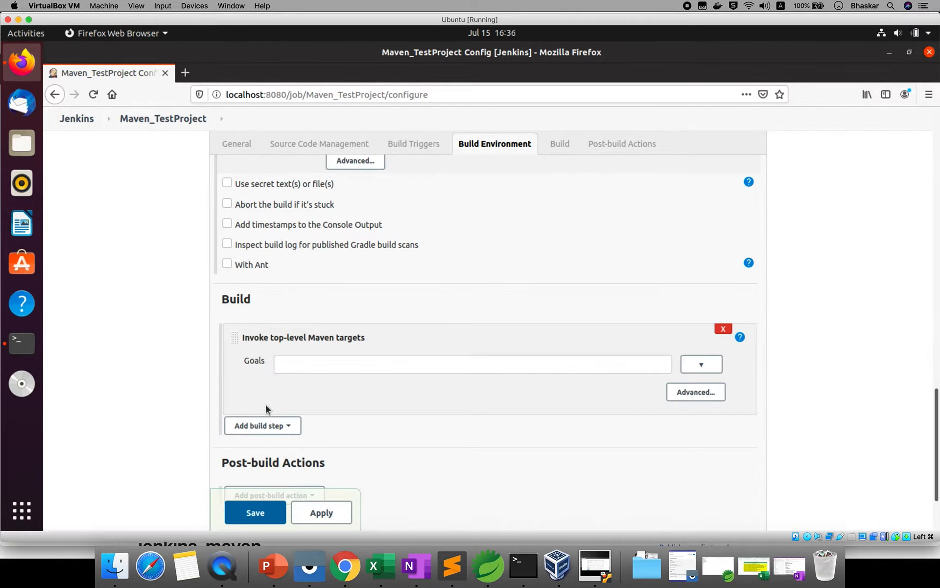
left_click(310, 366)
type("clearn")
key("BackSpace")
key("BackSpace")
type("n test package")
- Save the job, start build #1, and open its console output
left_click(255, 510)
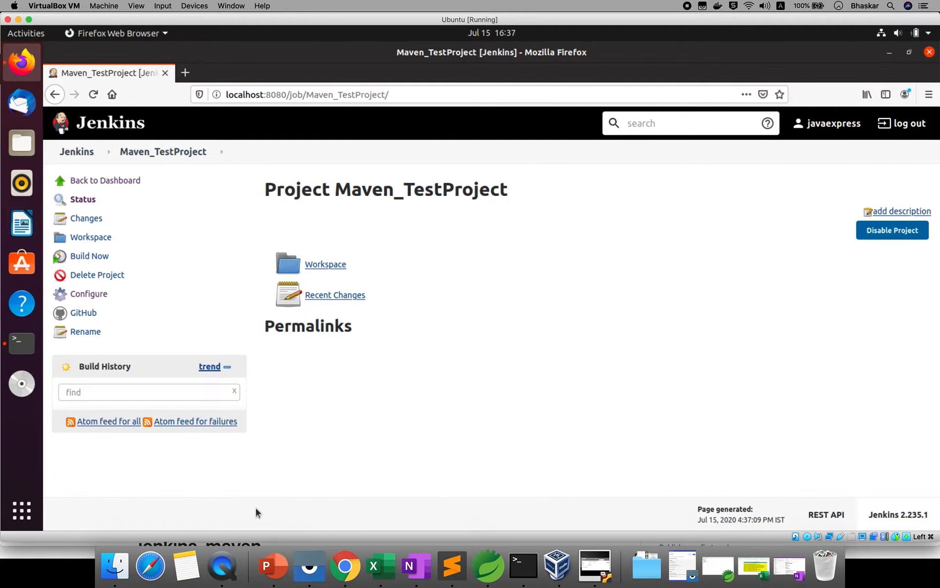
left_click(94, 258)
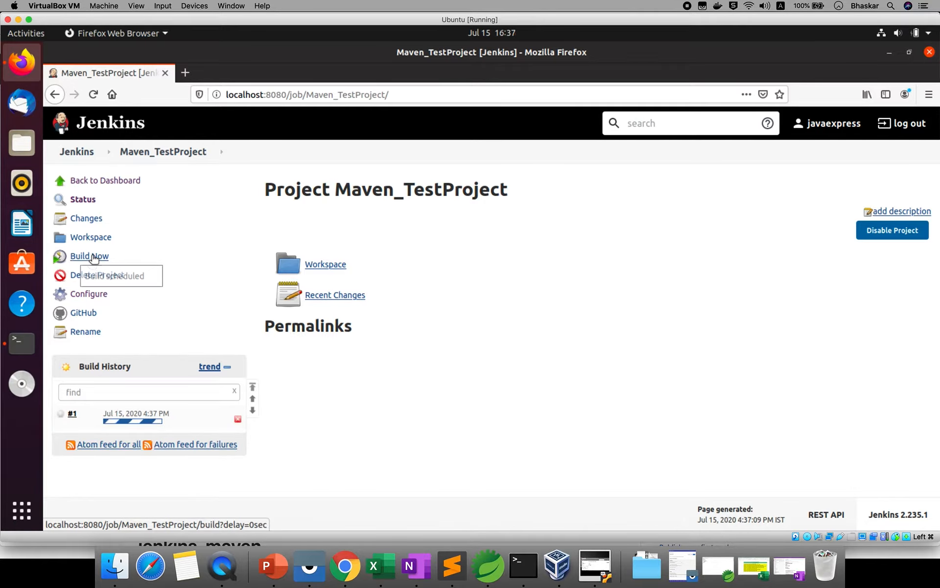
left_click(73, 416)
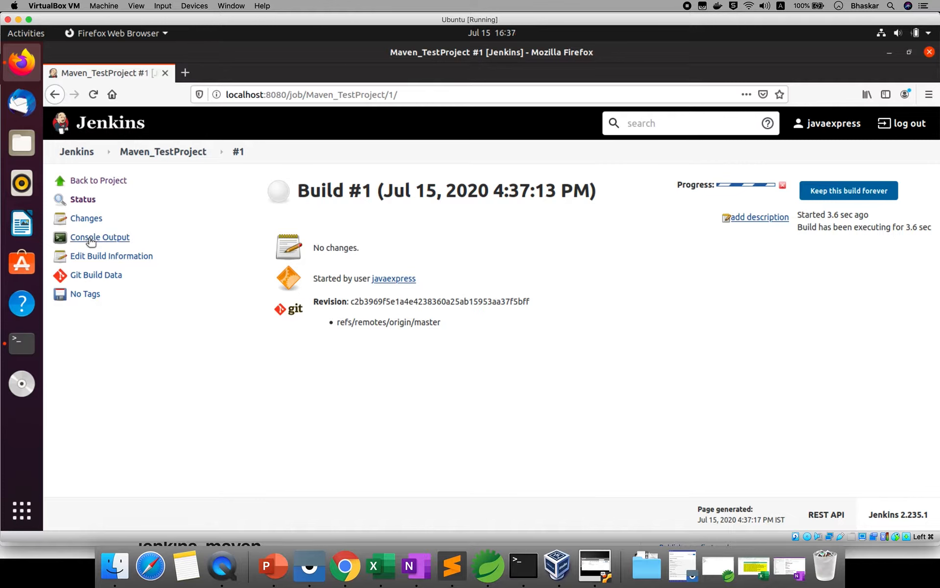
left_click(90, 238)
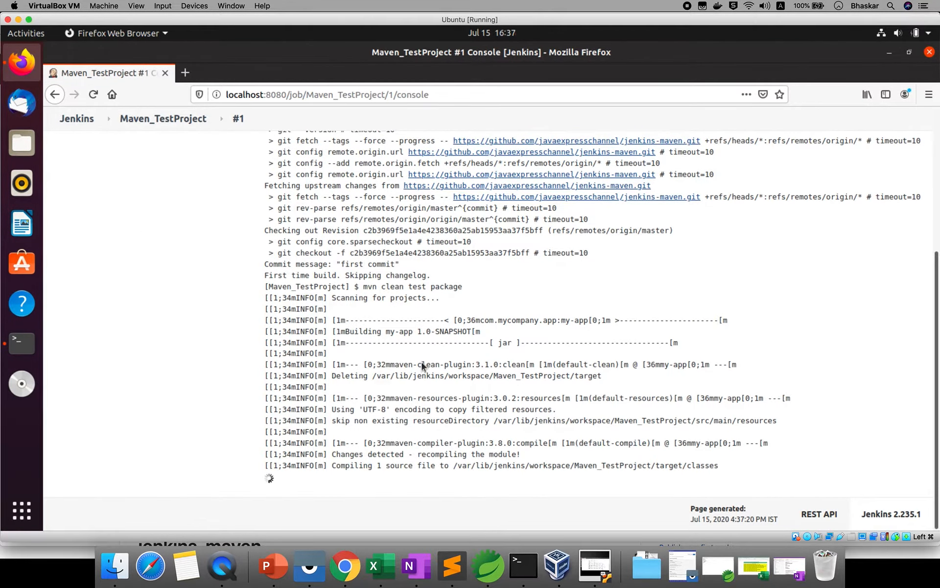
- Copy the Maven_TestProject workspace path from build #1's console log
scroll(392, 293, "up", 15)
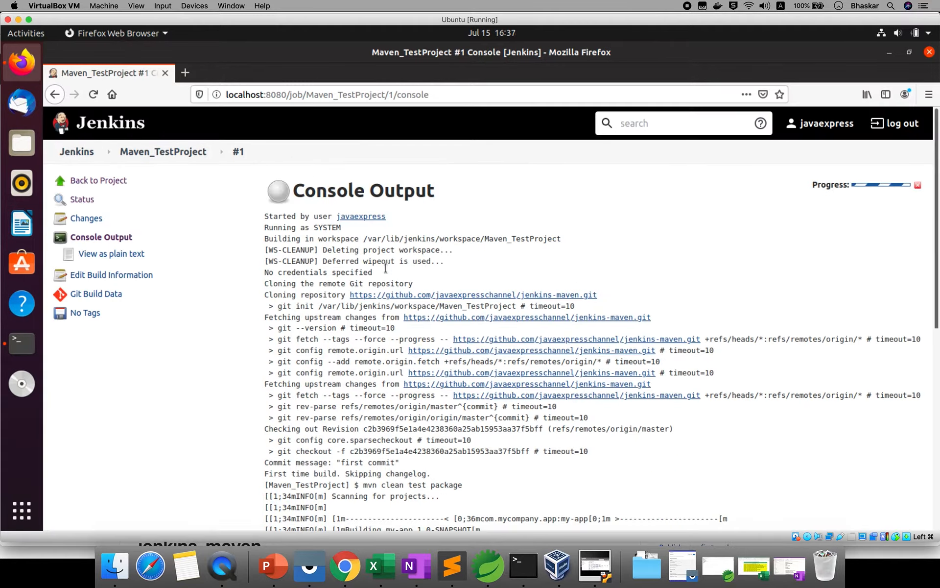
double_click(295, 240)
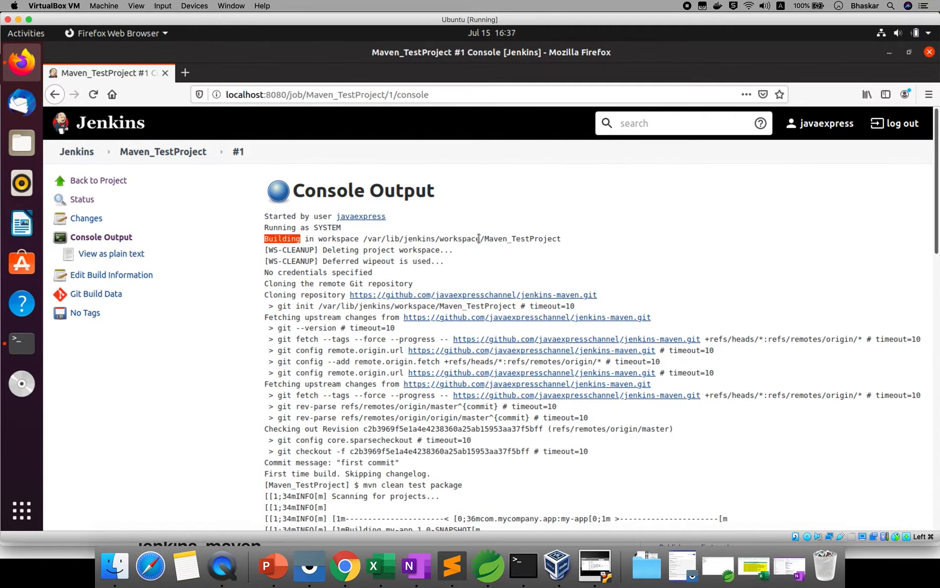
double_click(501, 237)
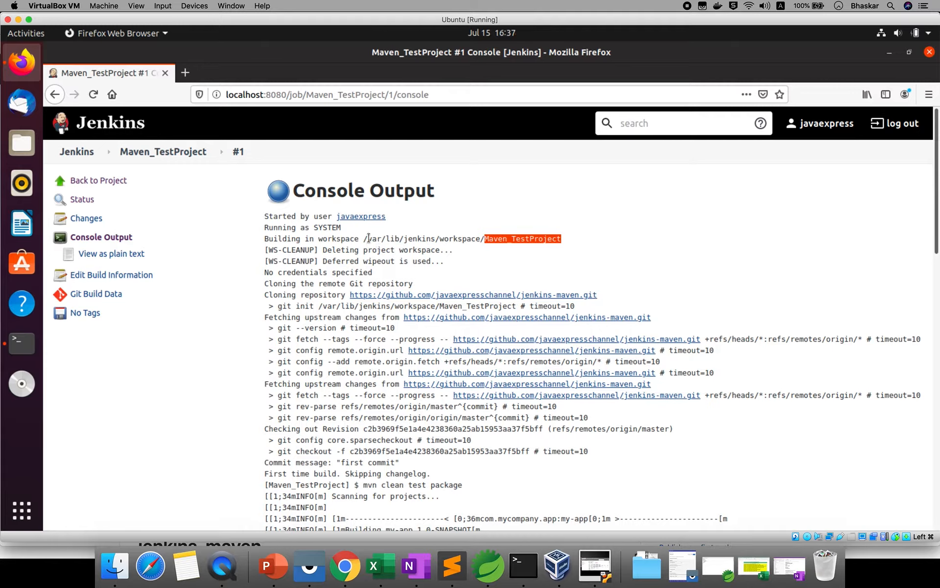
left_click_drag(365, 239, 562, 238)
right_click(548, 242)
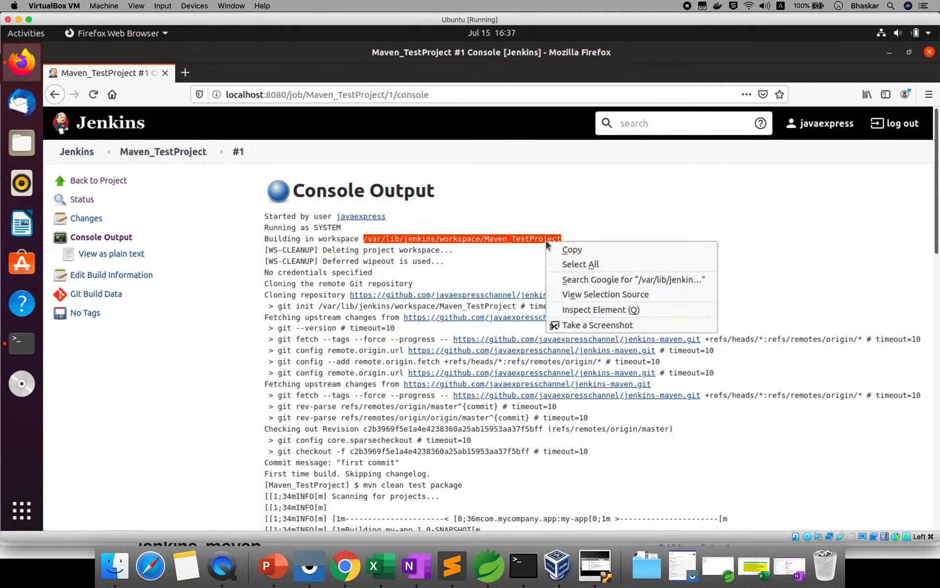
left_click(564, 251)
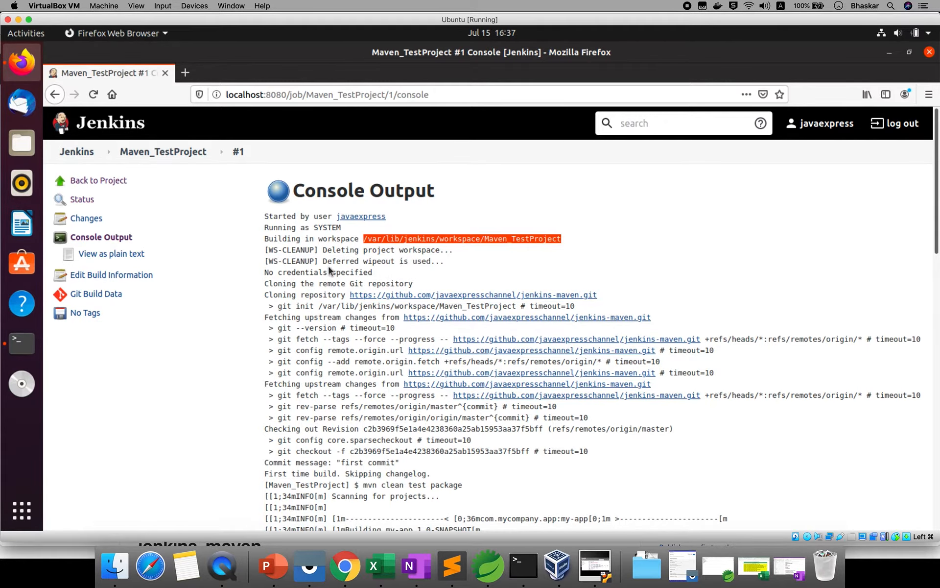
- Confirm Finished: SUCCESS at the log's end and copy the built jar's path
scroll(368, 280, "down", 1)
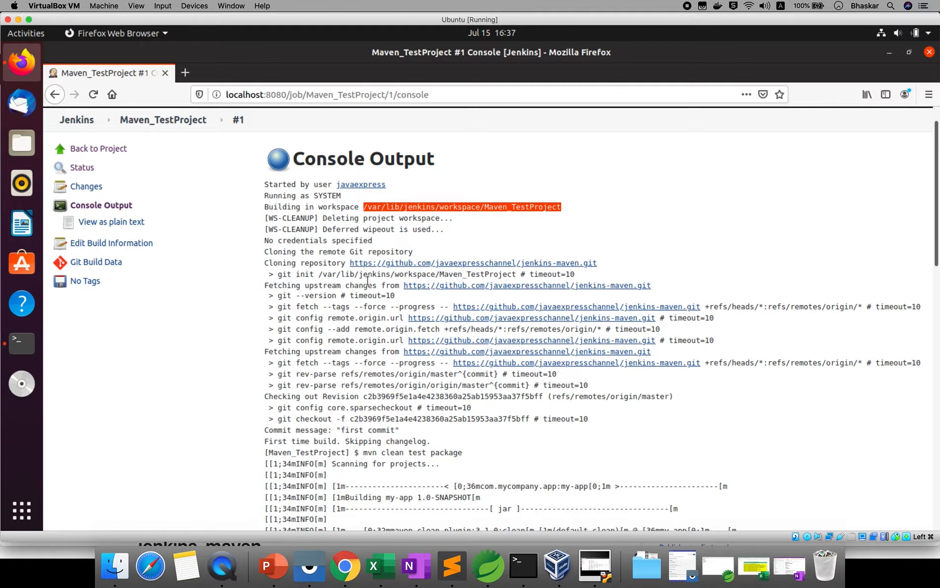
scroll(346, 375, "down", 2)
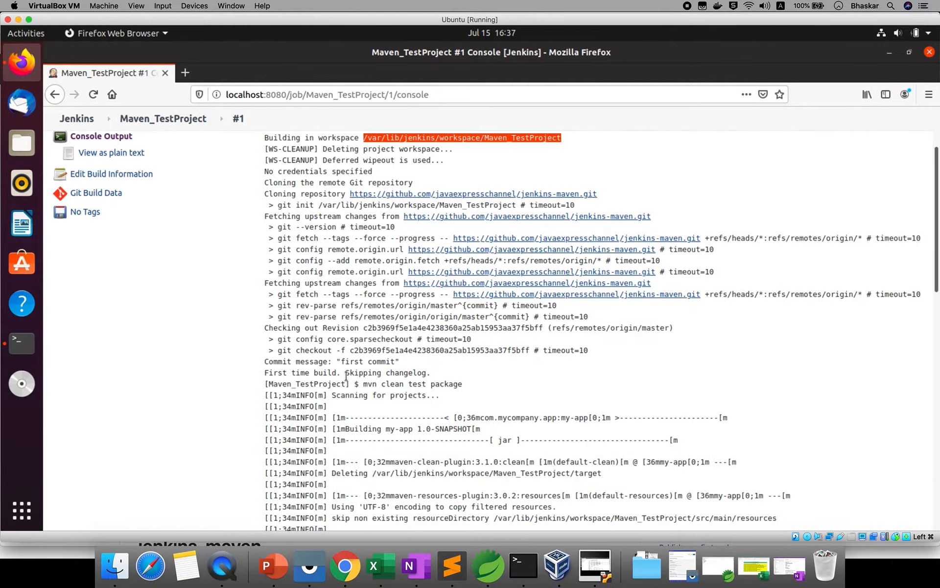
scroll(401, 492, "down", 8)
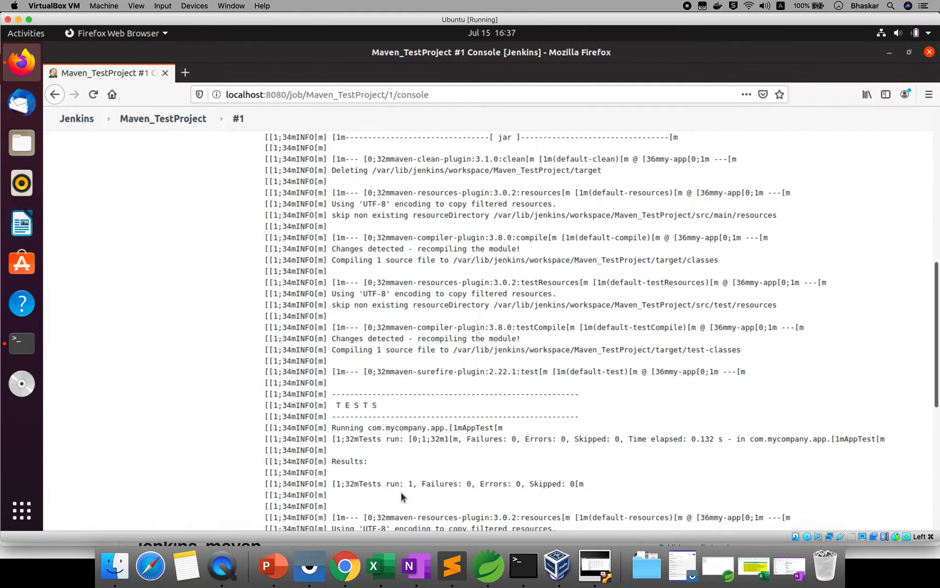
scroll(401, 490, "down", 1)
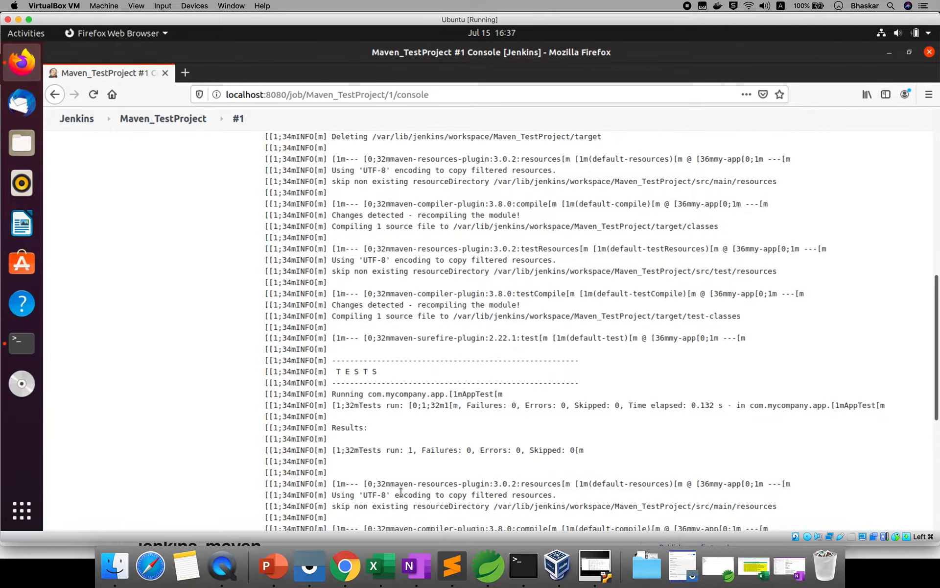
scroll(401, 492, "down", 3)
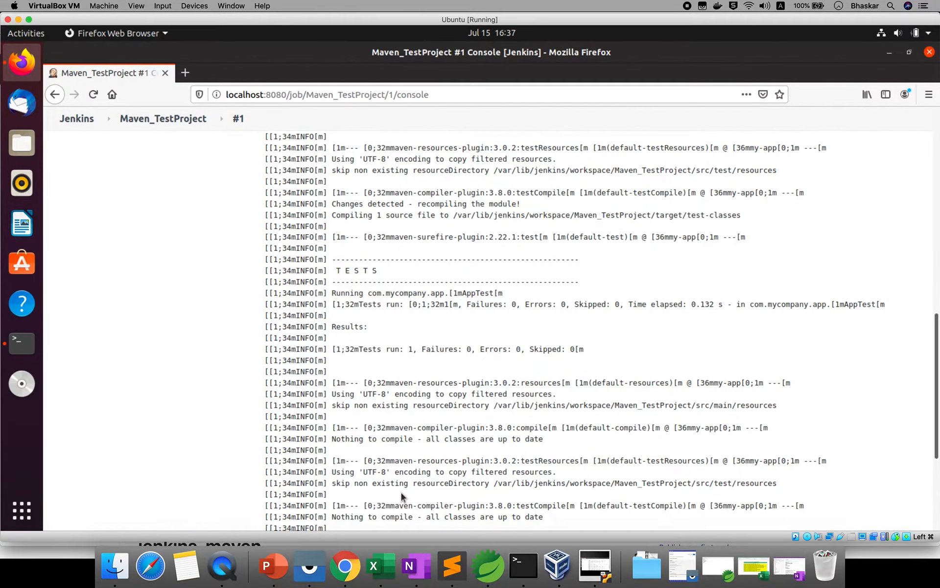
scroll(401, 492, "down", 5)
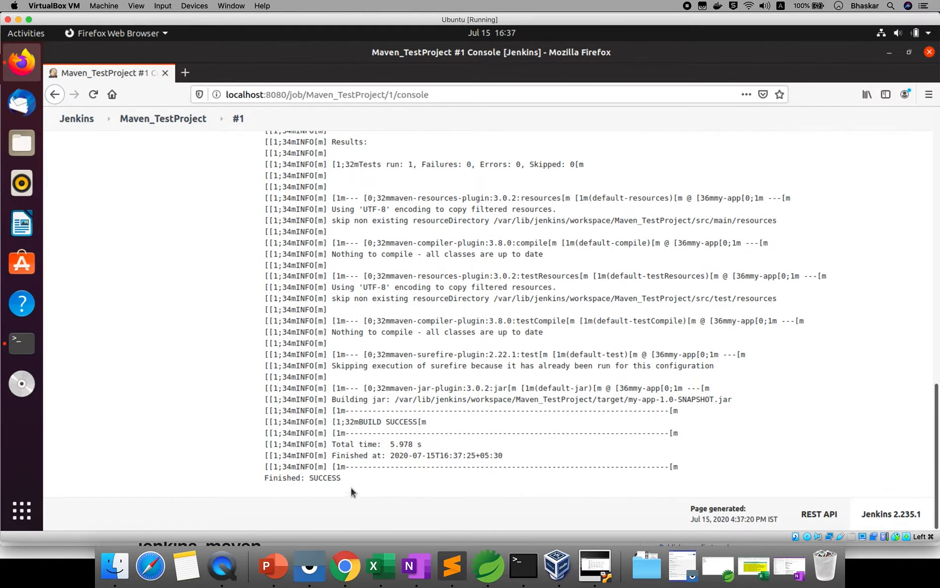
double_click(312, 479)
left_click_drag(394, 400, 720, 401)
right_click(720, 401)
left_click(742, 407)
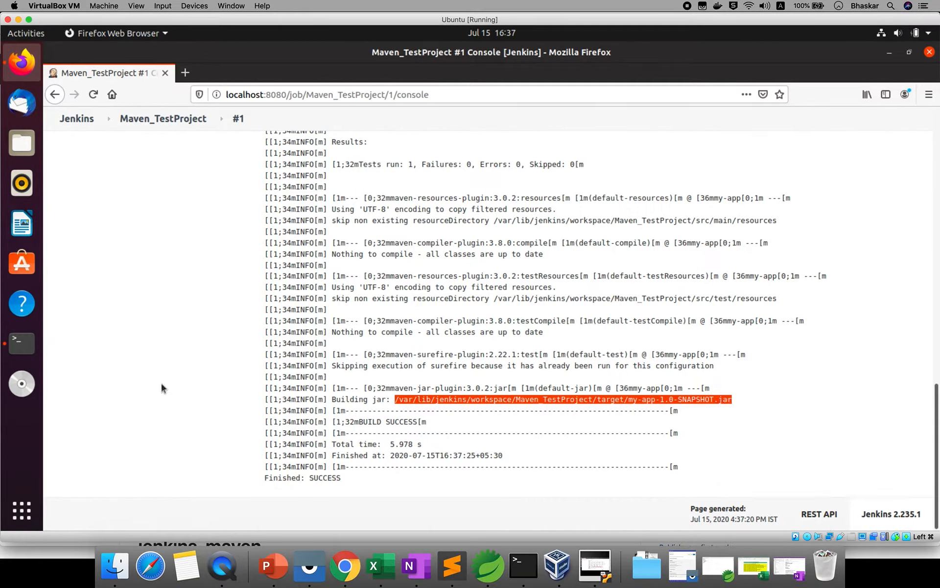
- In Terminal, cd into the build's target folder and list it to find my-app-1.0-SNAPSHOT.jar
left_click(23, 347)
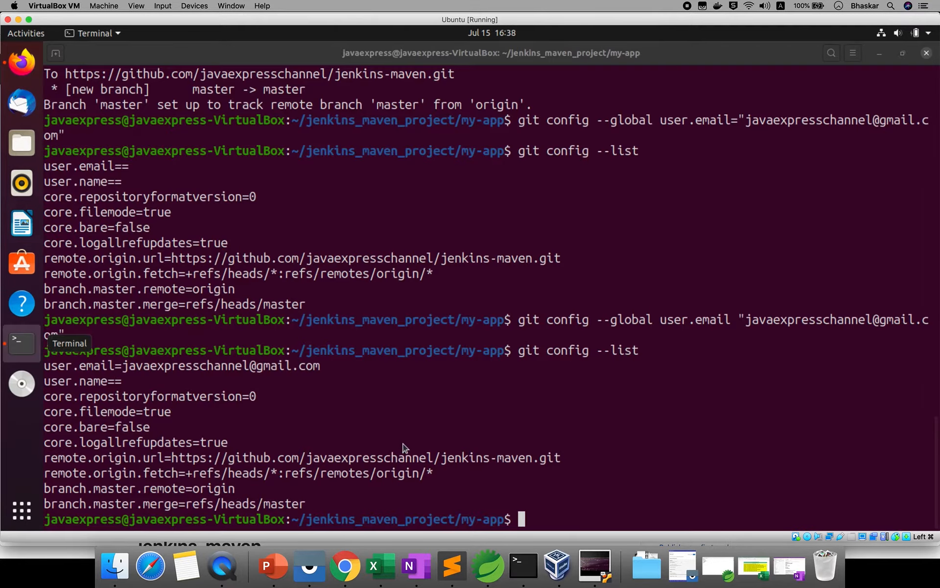
type("cd")
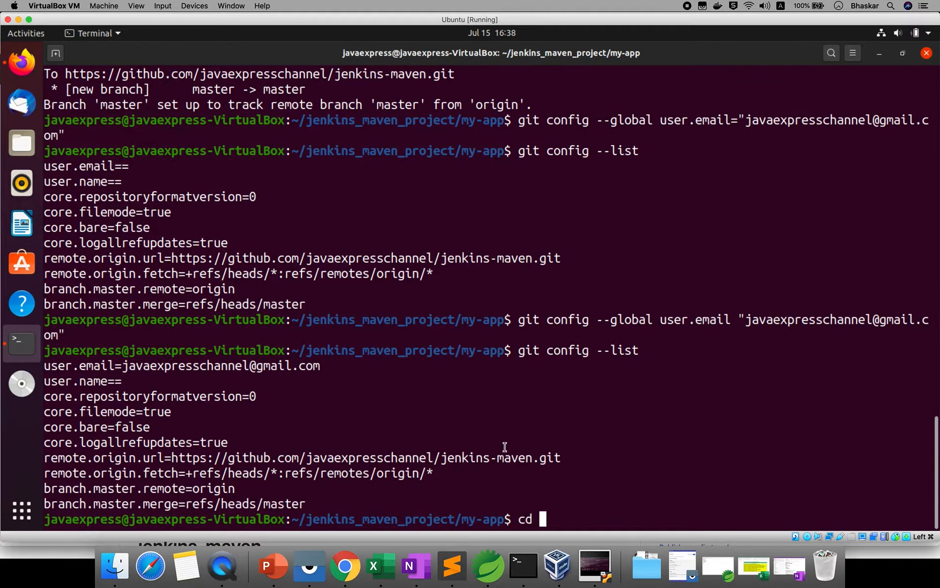
right_click(544, 437)
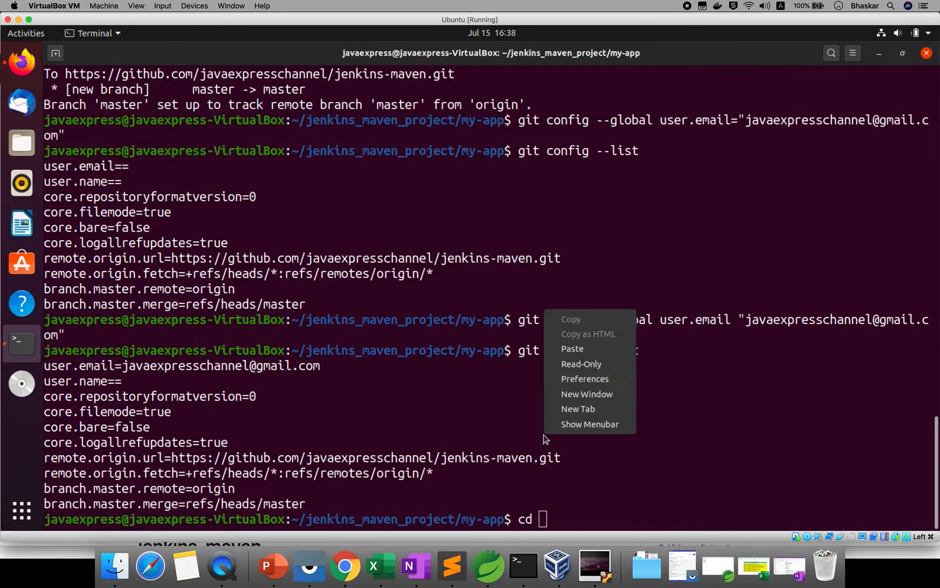
left_click(573, 349)
key("BackSpace")
key("BackSpace")
key("BackSpace")
key("BackSpace")
key("BackSpace")
key("BackSpace")
key("BackSpace")
key("BackSpace")
key("BackSpace")
key("BackSpace")
key("BackSpace")
key("BackSpace")
key("BackSpace")
key("BackSpace")
key("BackSpace")
key("BackSpace")
key("BackSpace")
key("BackSpace")
key("BackSpace")
key("BackSpace")
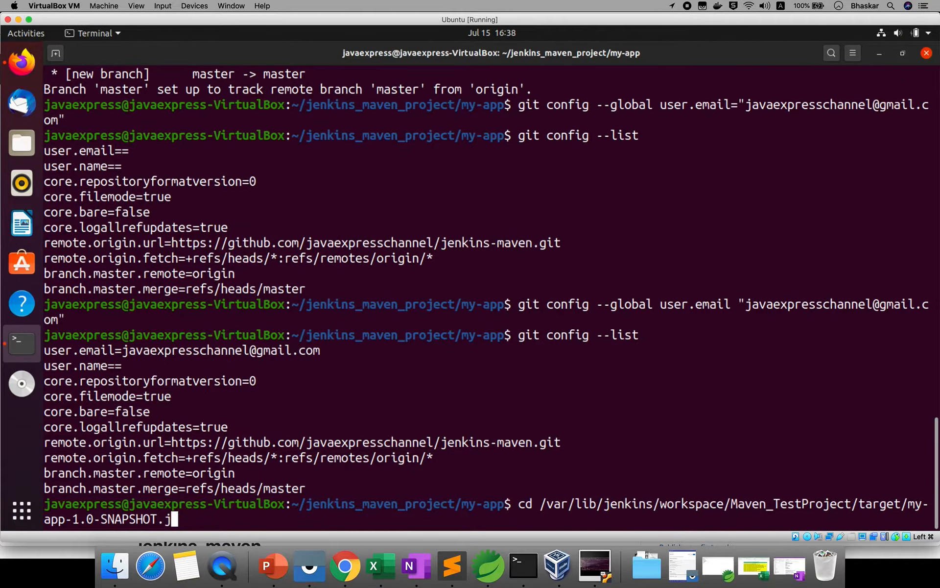
key("BackSpace")
key("BackSpace")
key("BackSpace")
key("BackSpace")
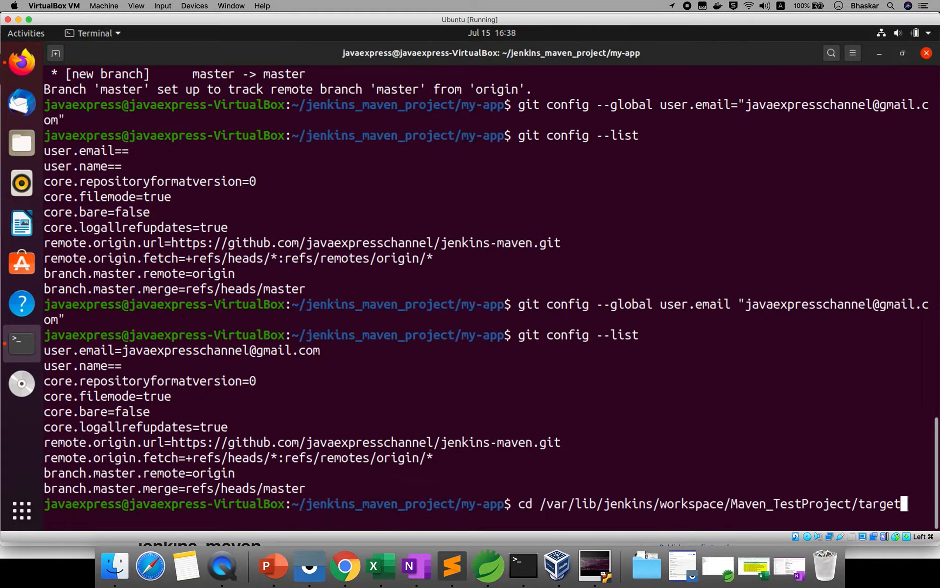
key("Return")
type("ls")
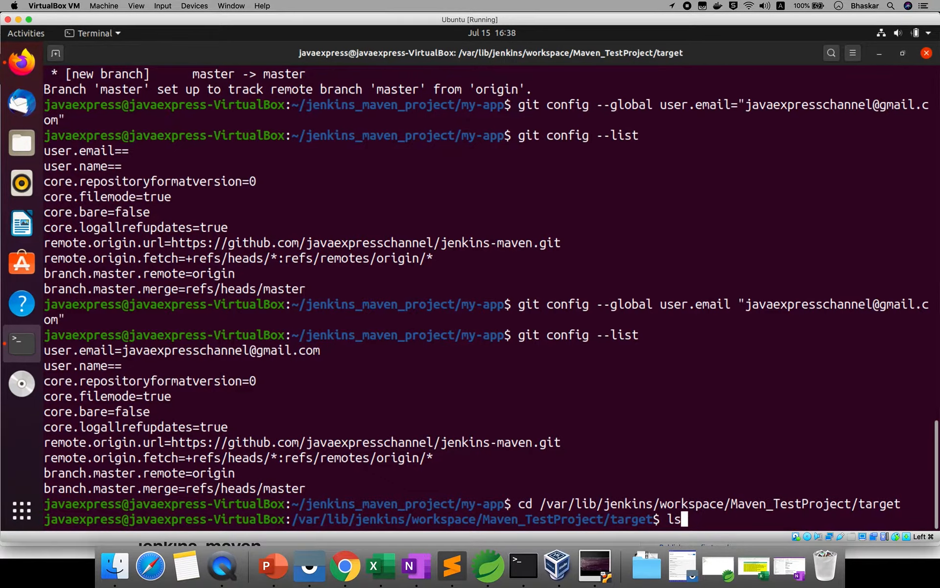
key("Return")
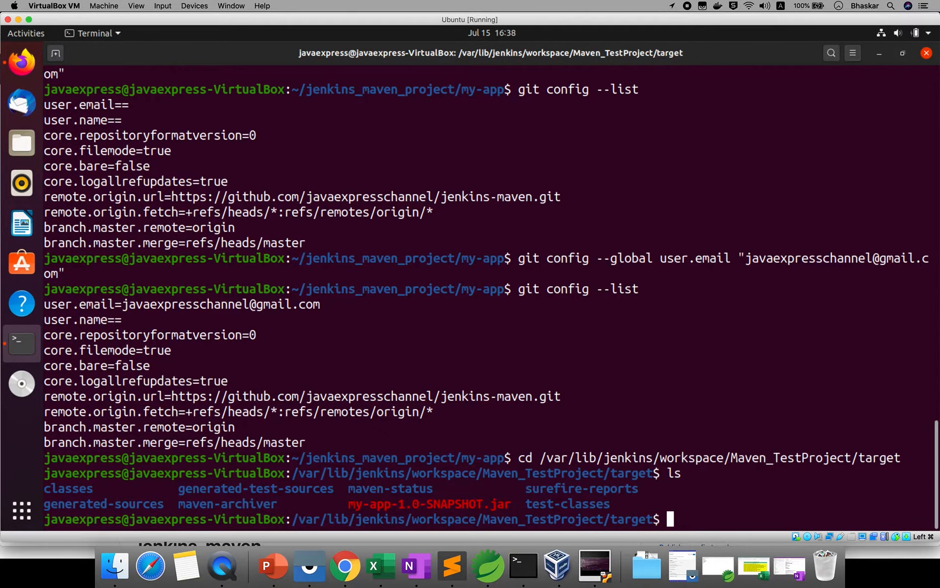
double_click(405, 504)
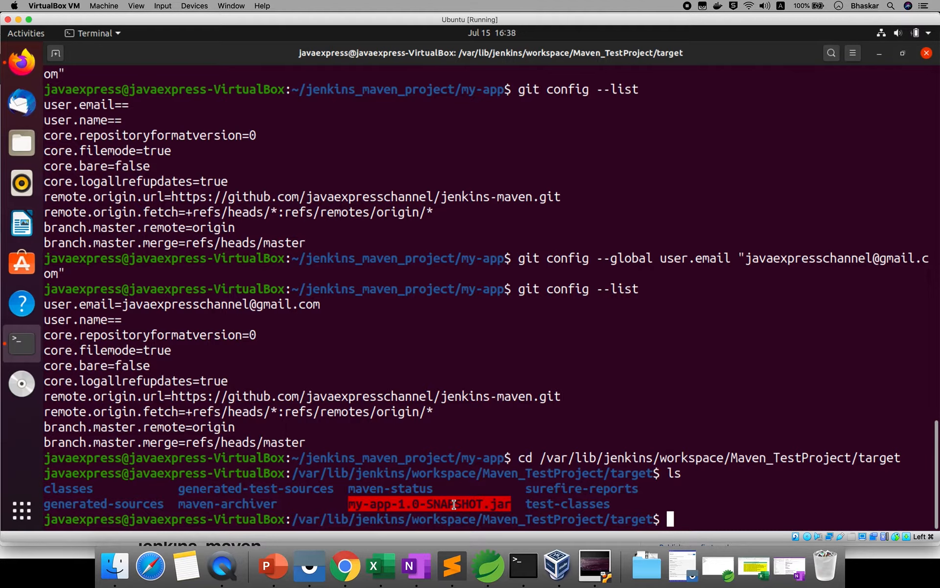
- Glance at the GitHub repository, then return to the Jenkins console log in Firefox
left_click(345, 565)
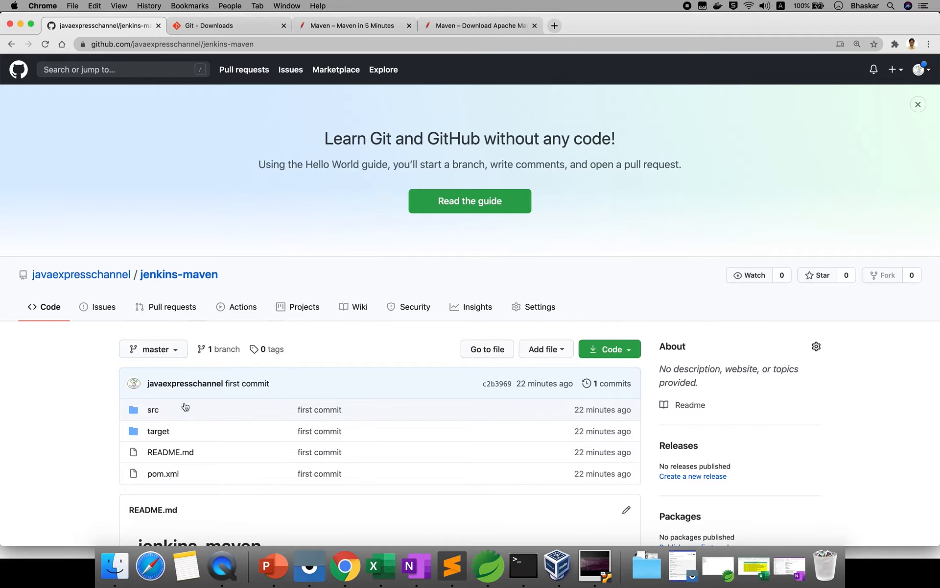
left_click(595, 566)
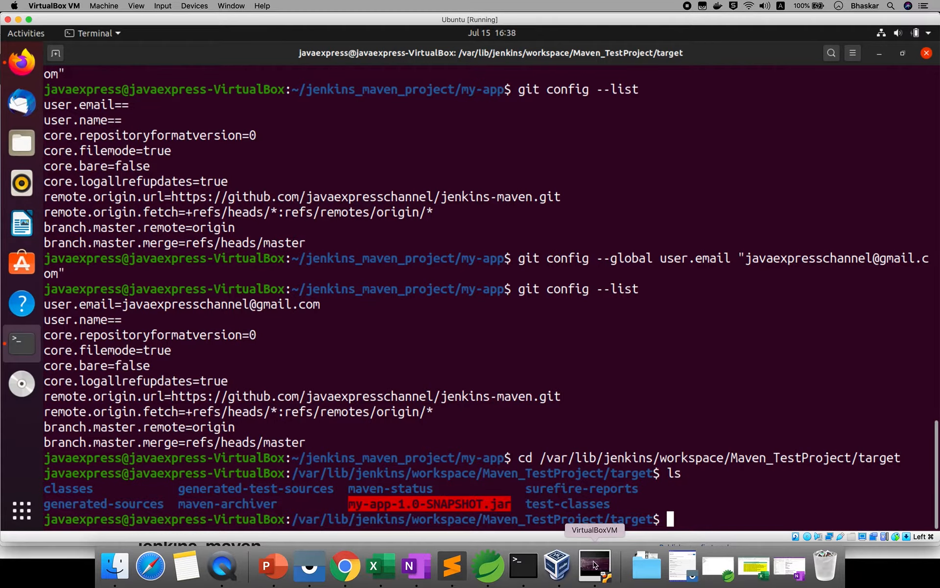
left_click(21, 68)
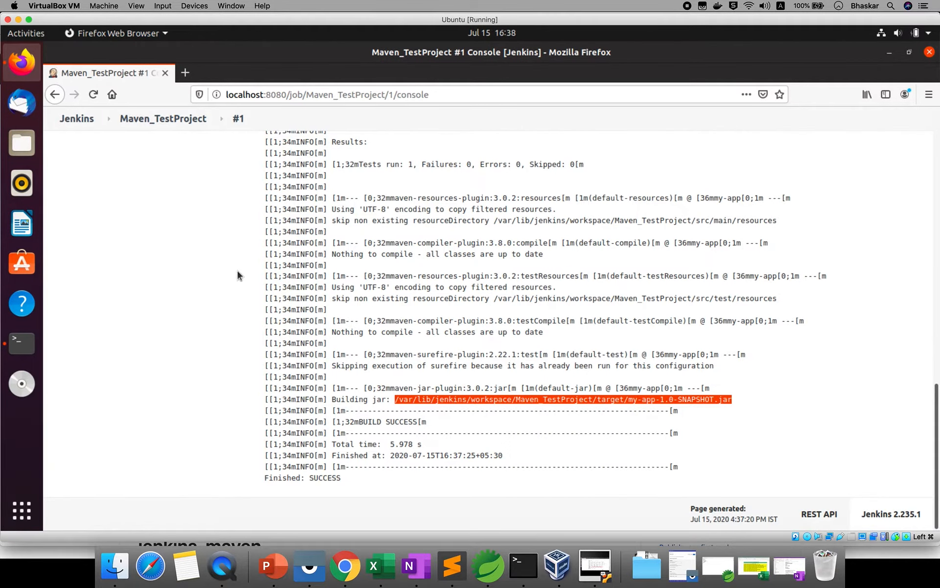
- Open Maven_TestProject's configuration page
scroll(183, 167, "up", 4)
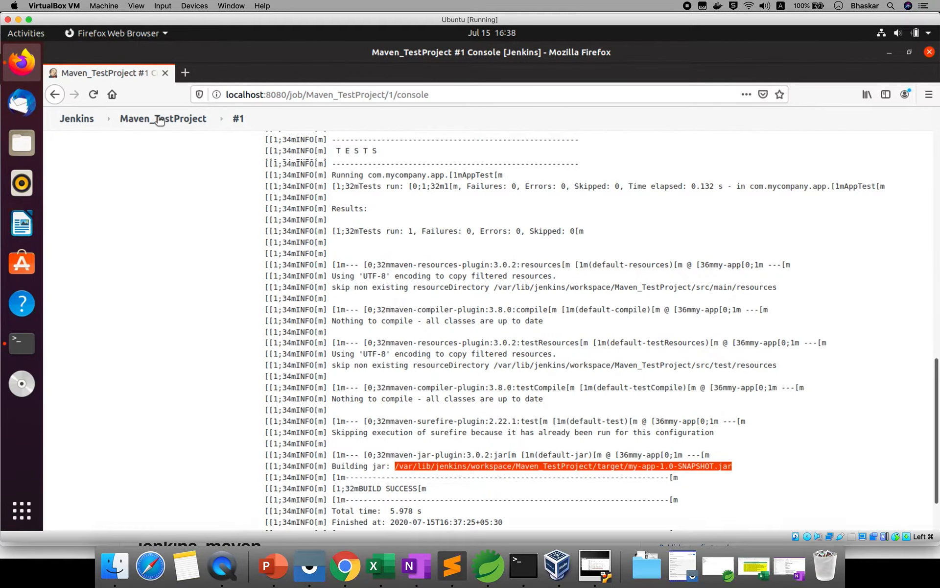
scroll(153, 120, "up", 5)
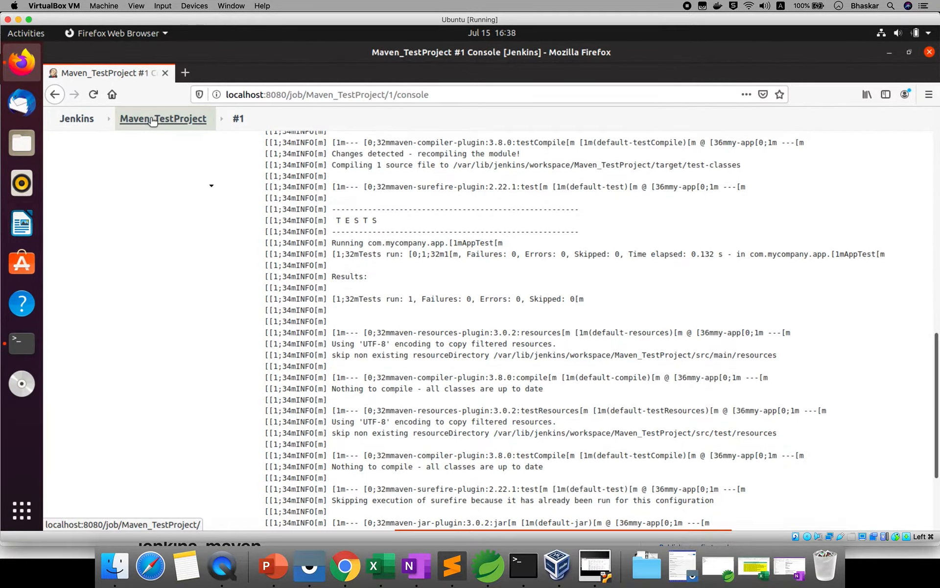
left_click(156, 124)
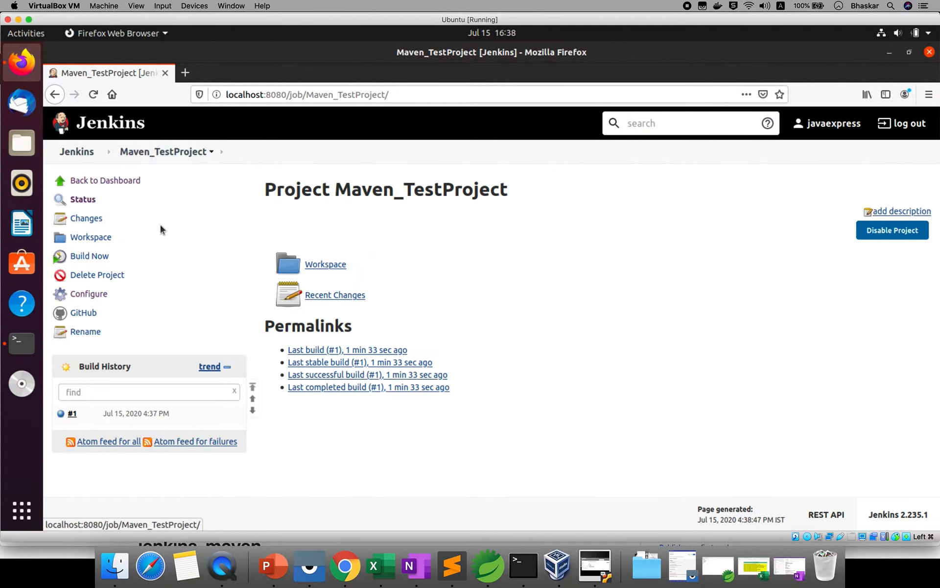
left_click(95, 296)
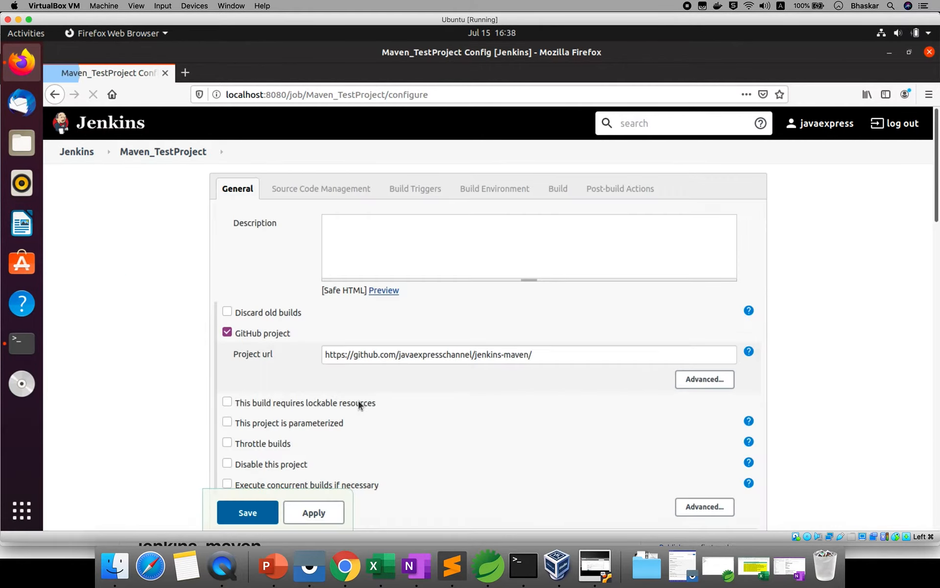
- Enable Poll SCM with schedule * * * * * and save the configuration
scroll(358, 402, "down", 5)
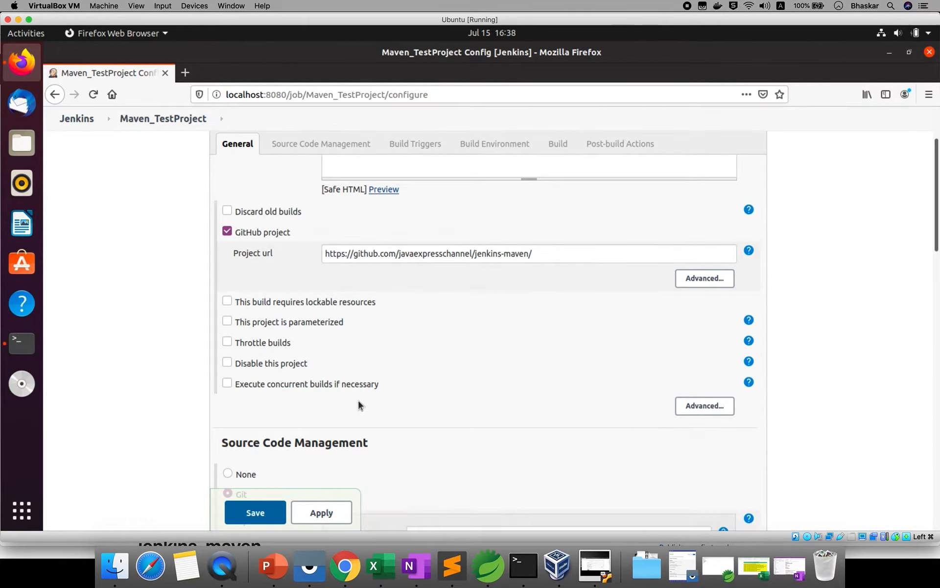
scroll(358, 403, "down", 5)
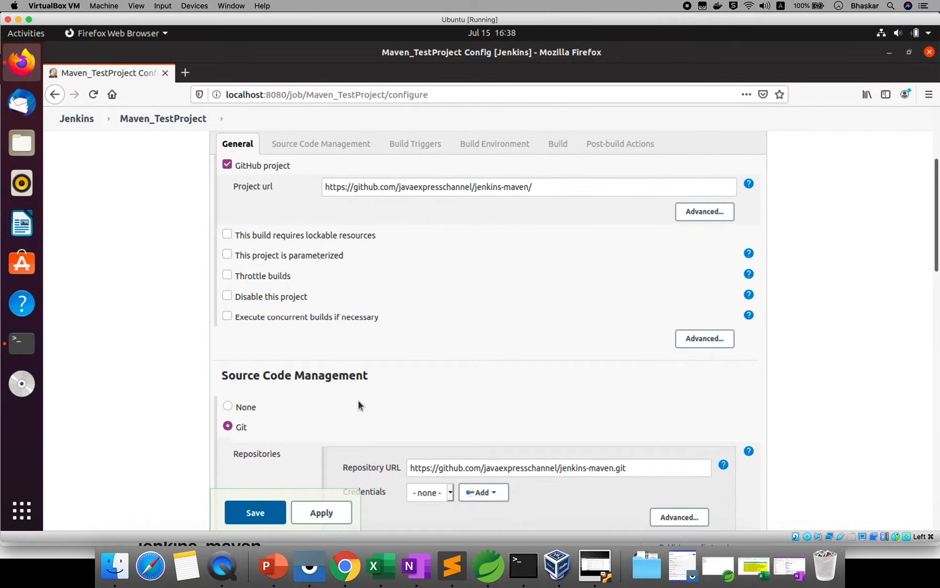
scroll(359, 402, "down", 8)
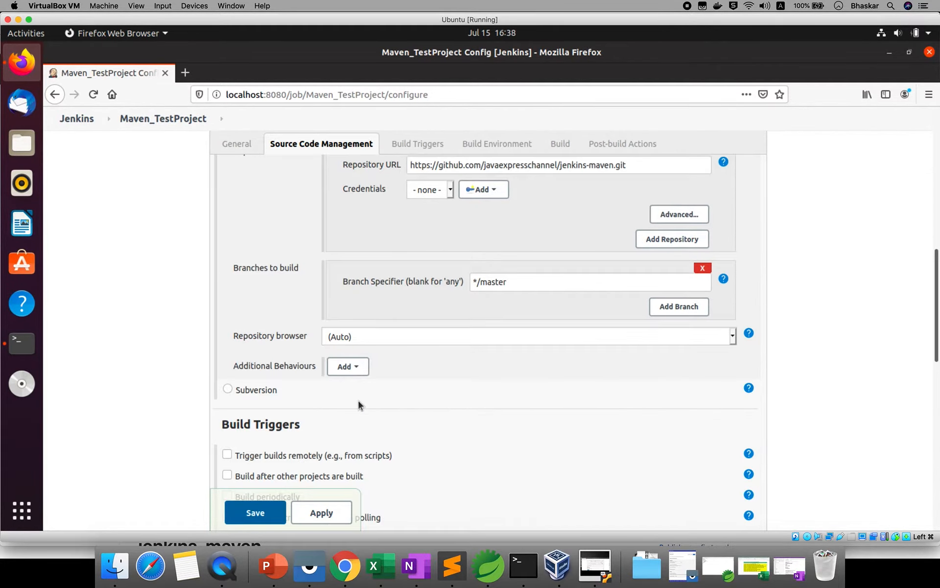
scroll(359, 402, "down", 2)
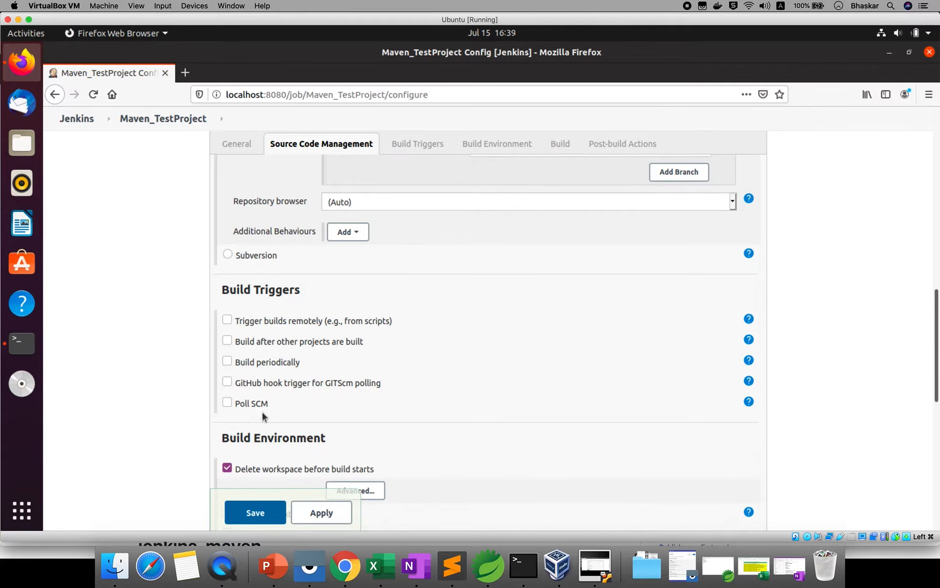
left_click(227, 402)
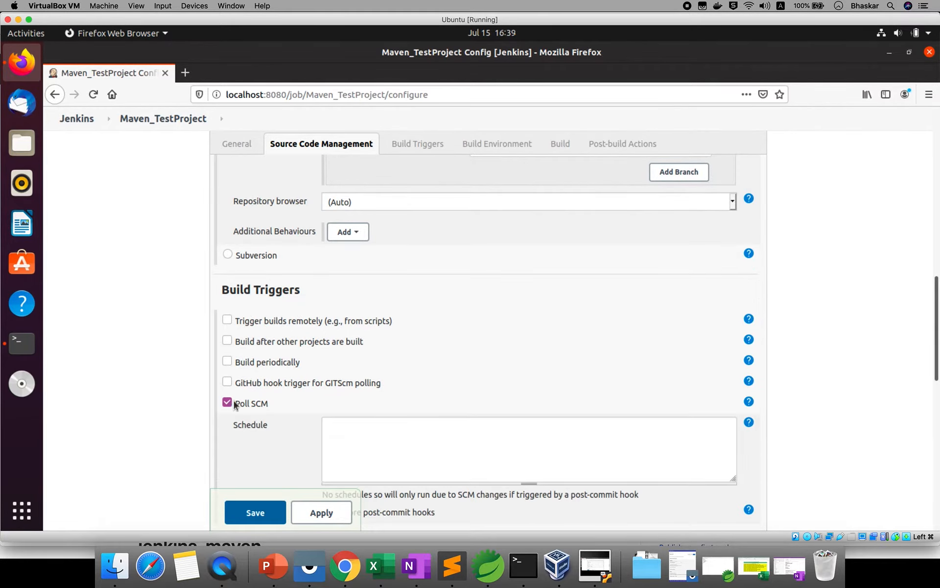
left_click(390, 432)
scroll(439, 390, "down", 1)
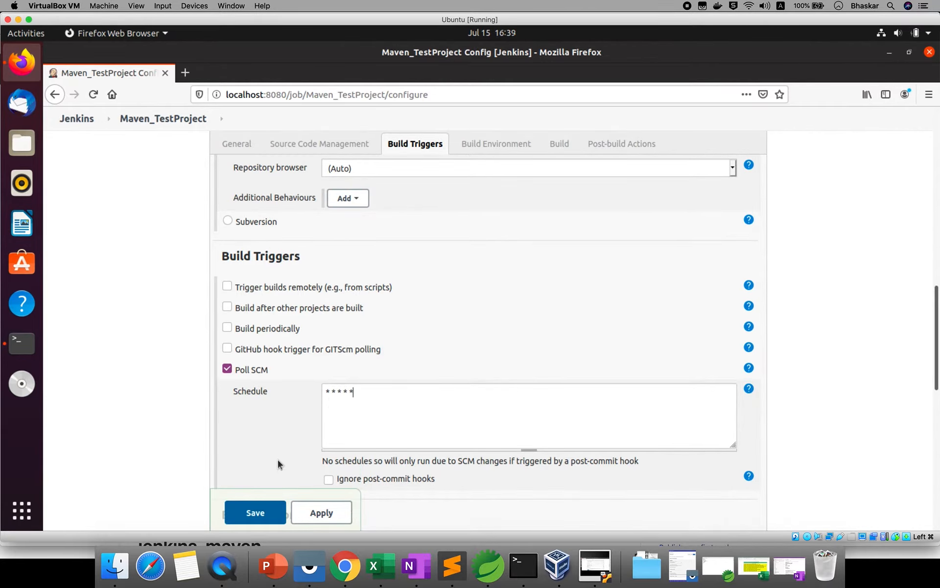
left_click(255, 514)
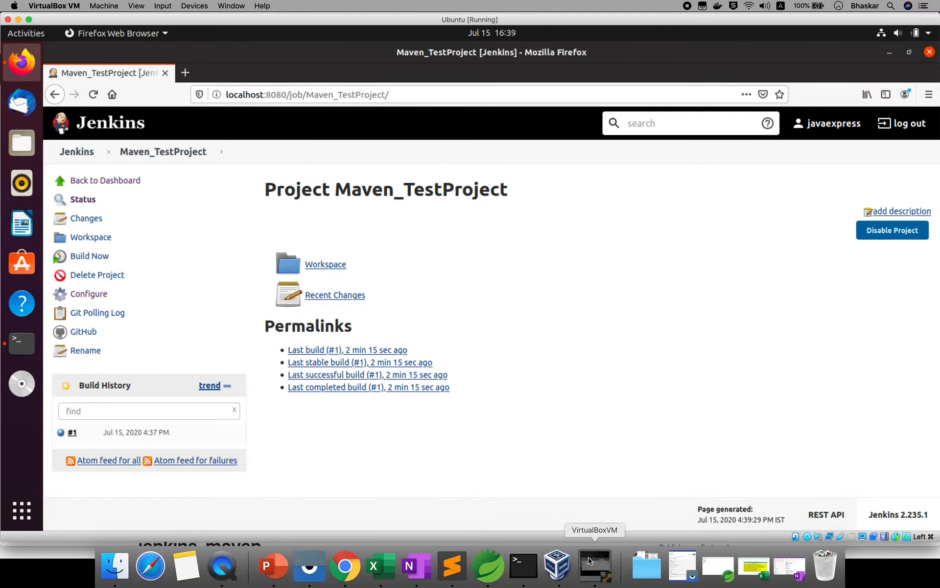
left_click(22, 342)
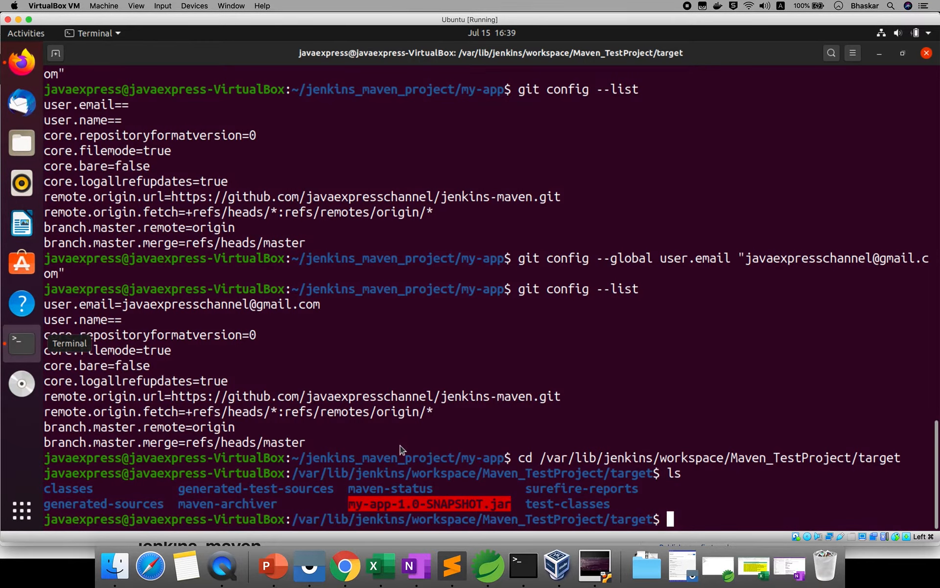
- Change into the ~/jenkins_maven_project/my-app folder and list its files
type("CD")
key("Return")
type("cd")
key("Return")
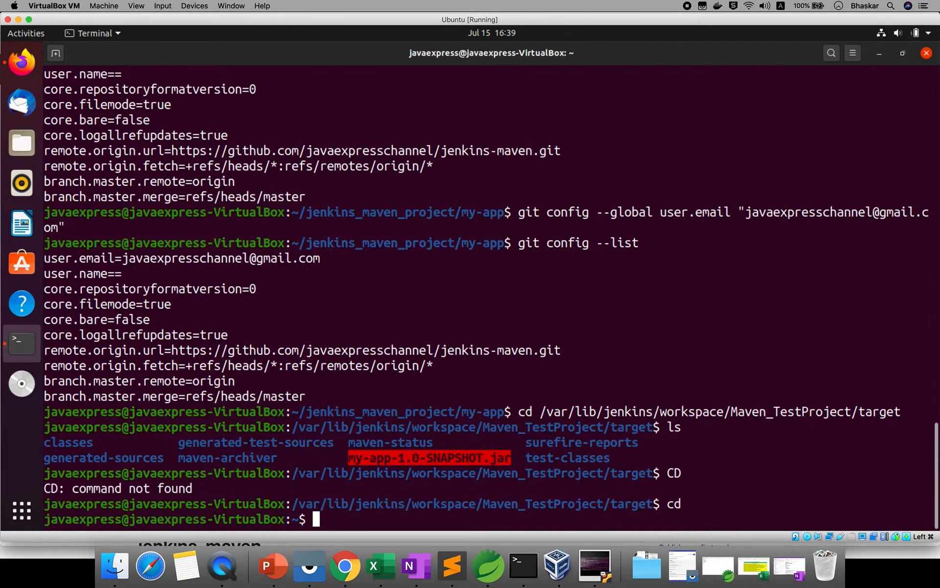
type("ls")
key("Return")
type("cd ")
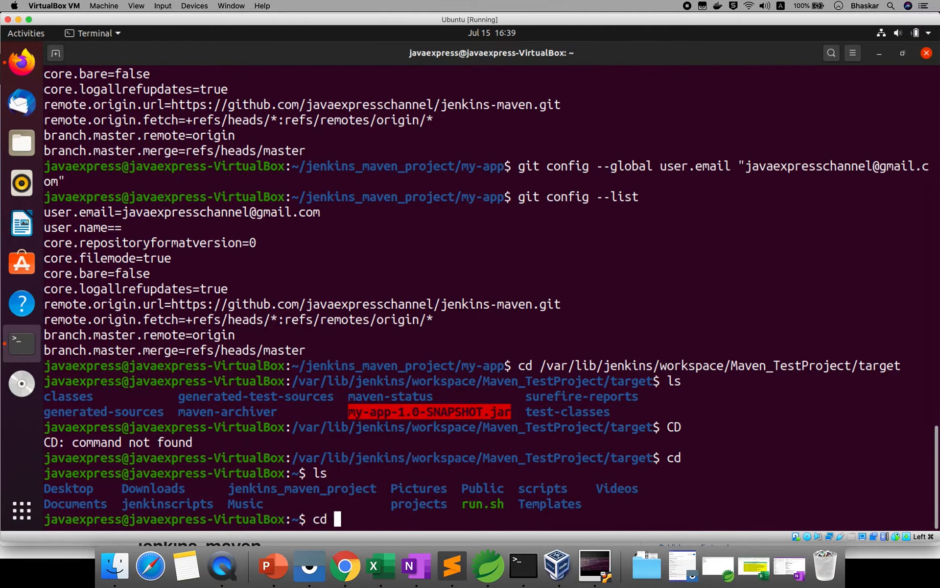
type("jenkins_ma")
key("Tab")
key("Return")
type("ls")
key("Return")
type("cd my")
key("Tab")
key("Return")
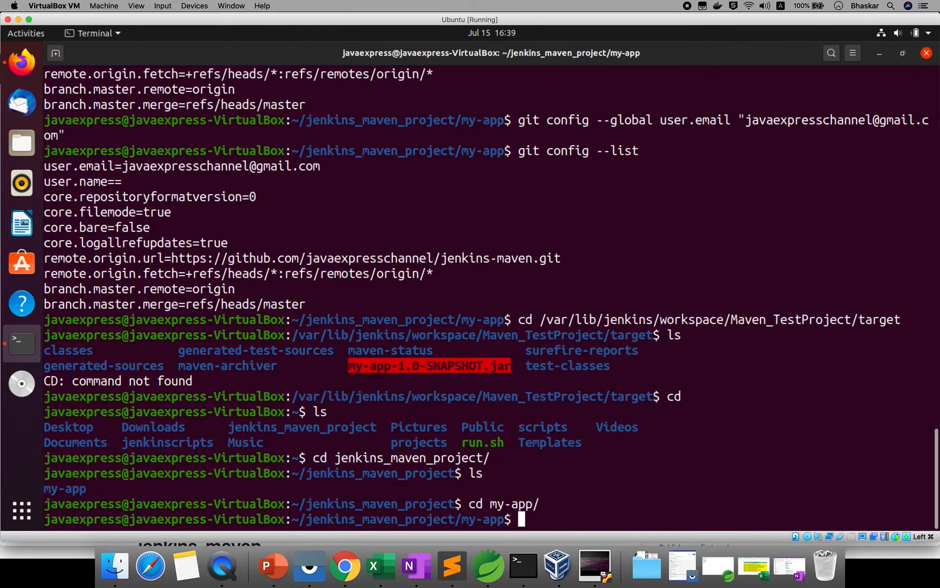
type("ls")
key("Return")
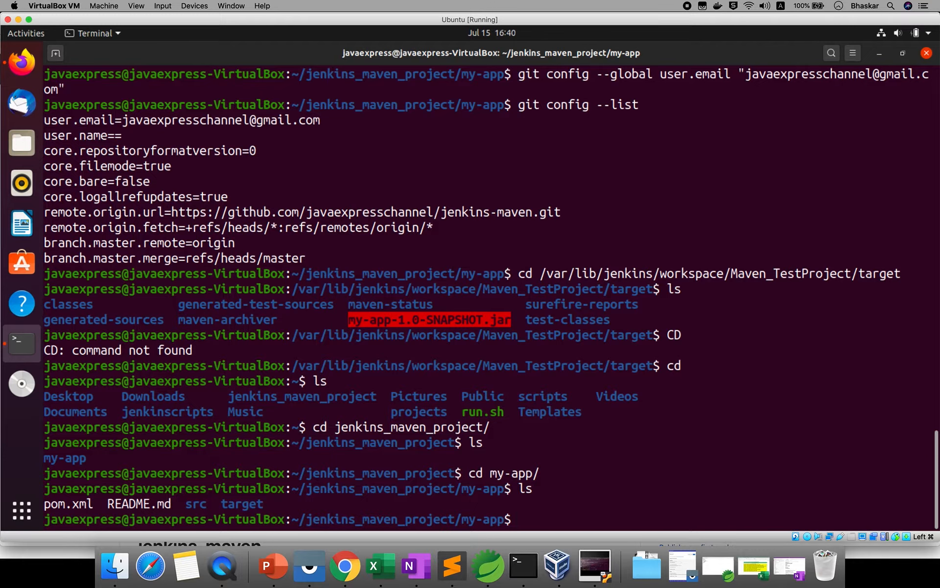
- Edit README.md in gedit so the heading reads '# jenkins-maven - project', save, and close
type("gedit Rea")
key("BackSpace")
key("BackSpace")
key("Tab")
key("Return")
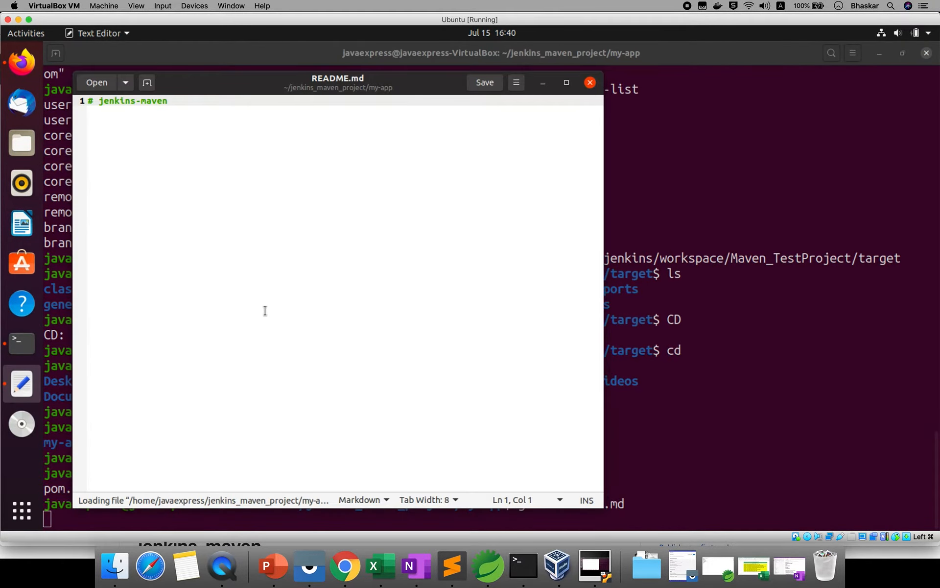
left_click(188, 100)
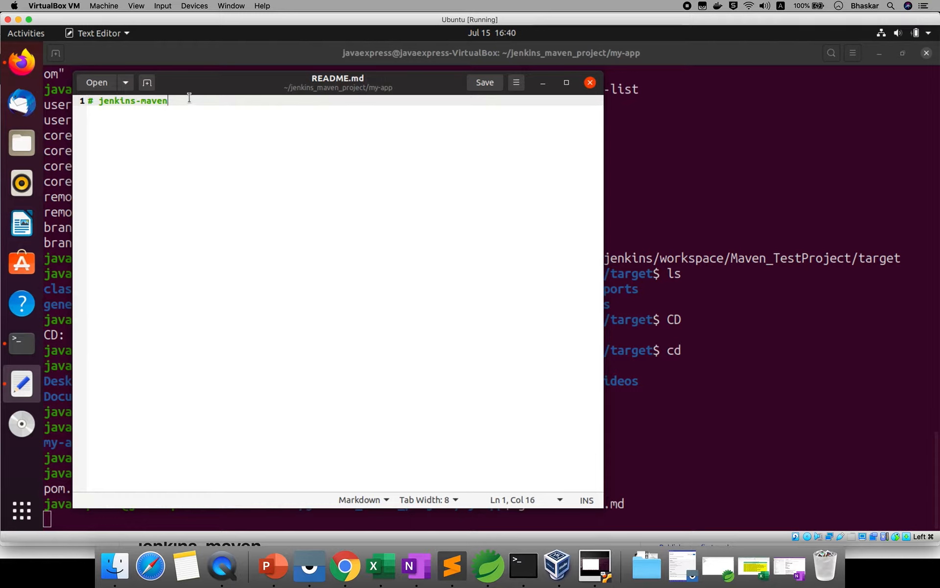
type("- project")
left_click(482, 83)
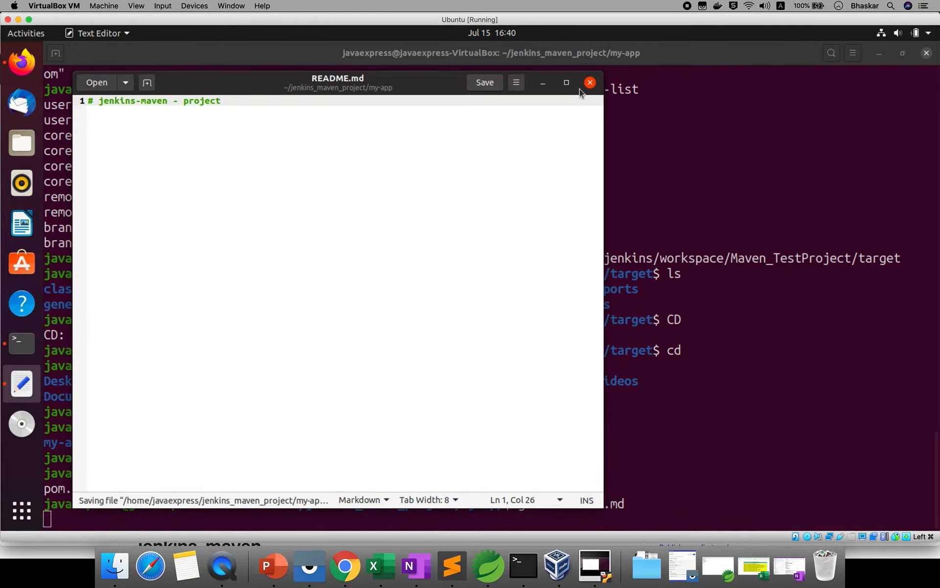
left_click(590, 82)
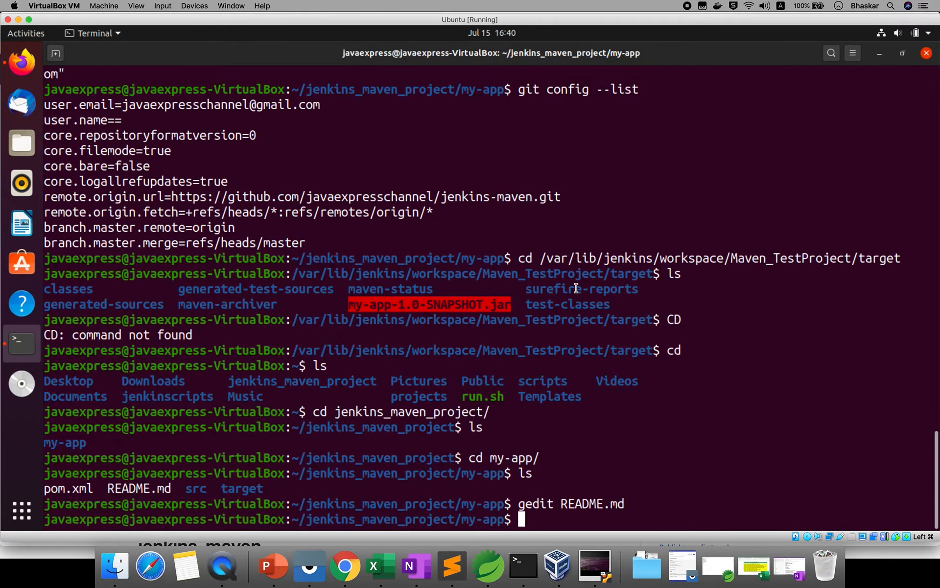
- Check git status and commit all changes with message "modifed readme file"
type("git status")
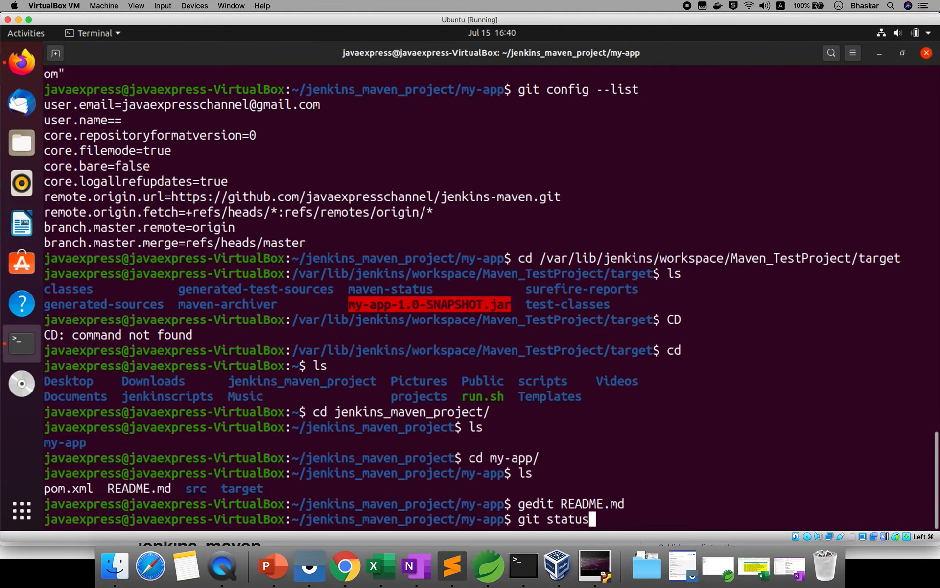
key("Return")
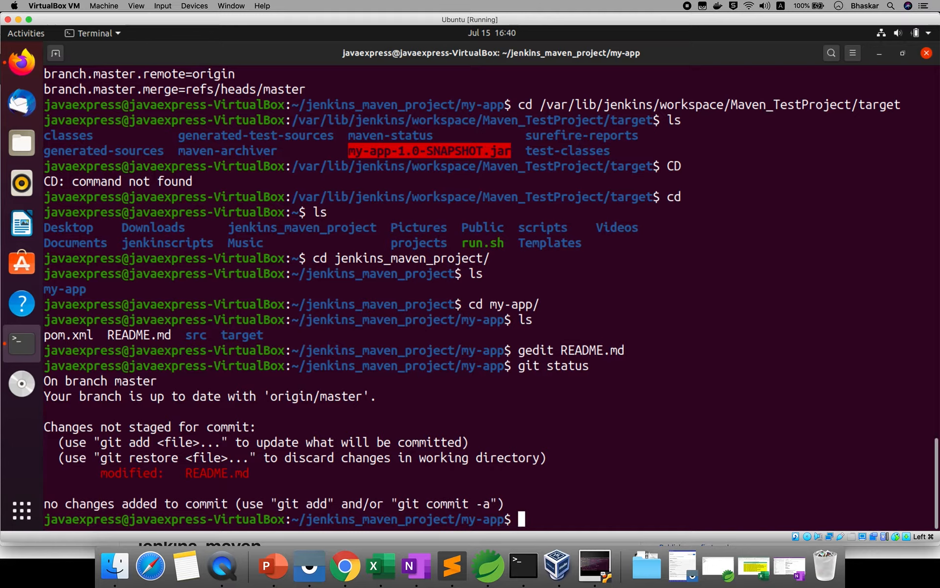
type("git c")
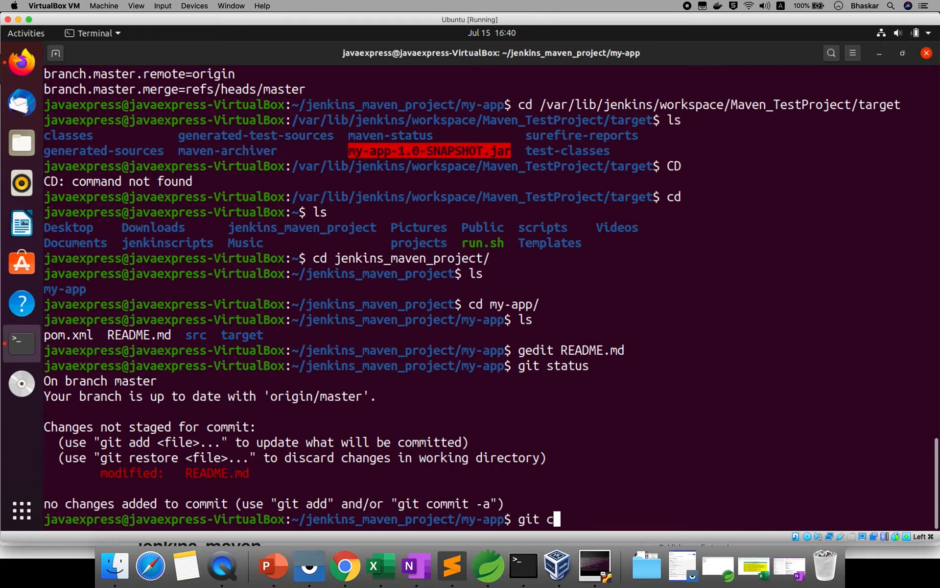
type("ommit")
type("-m")
key("BackSpace")
type("a")
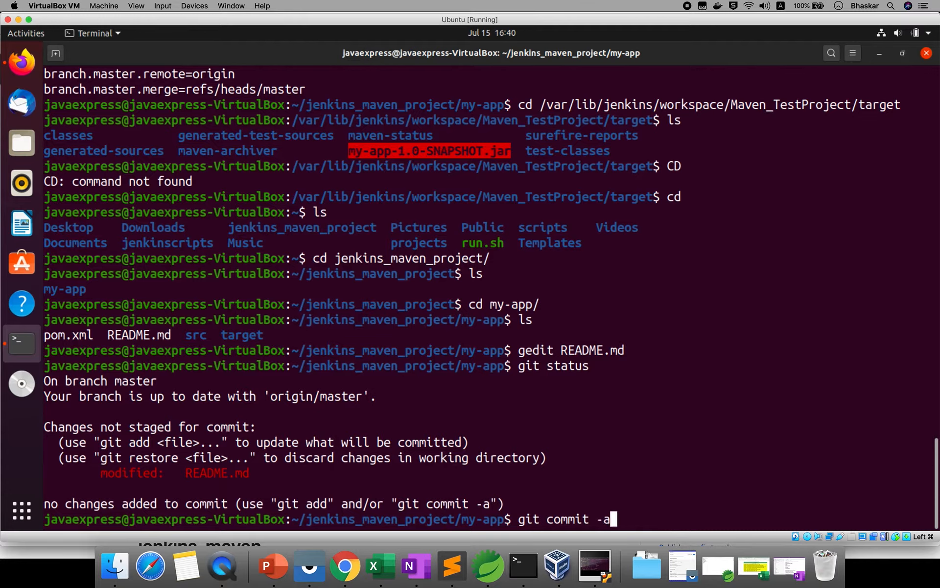
type(" -m \"")
type("m")
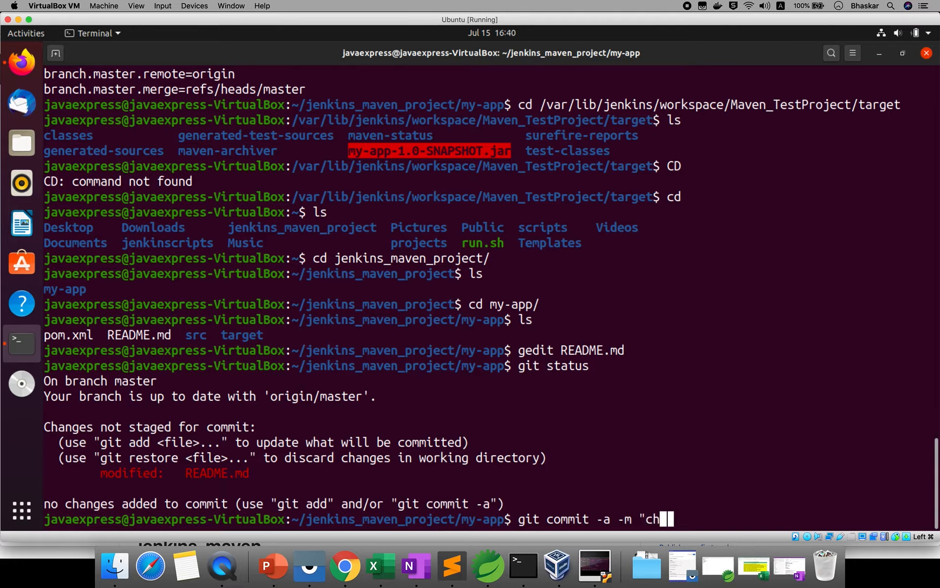
type("odifed ")
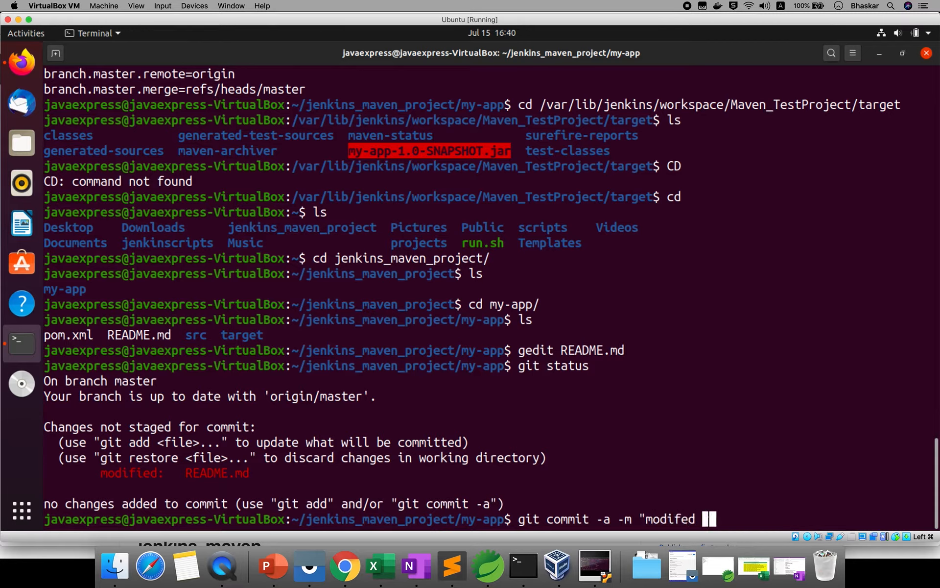
type("readme file\"")
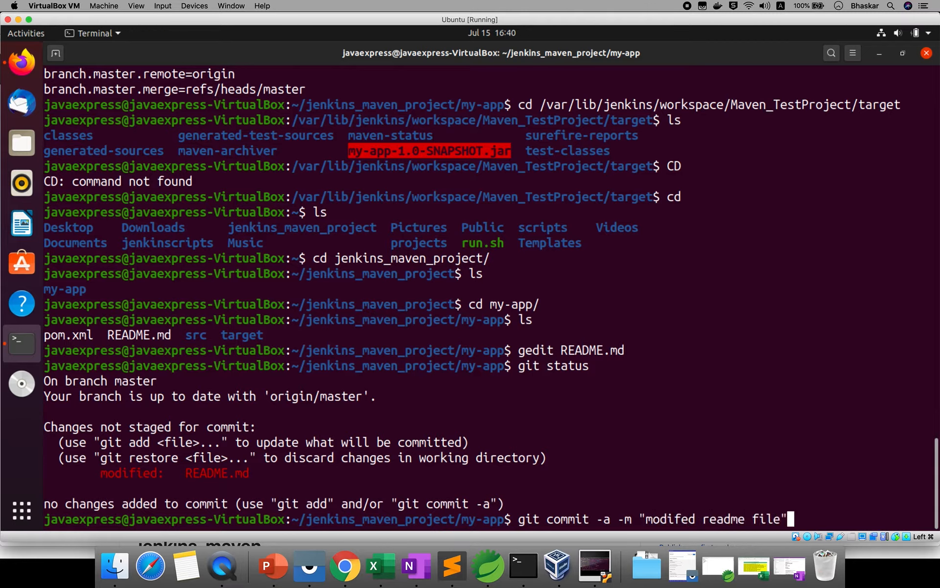
key("Return")
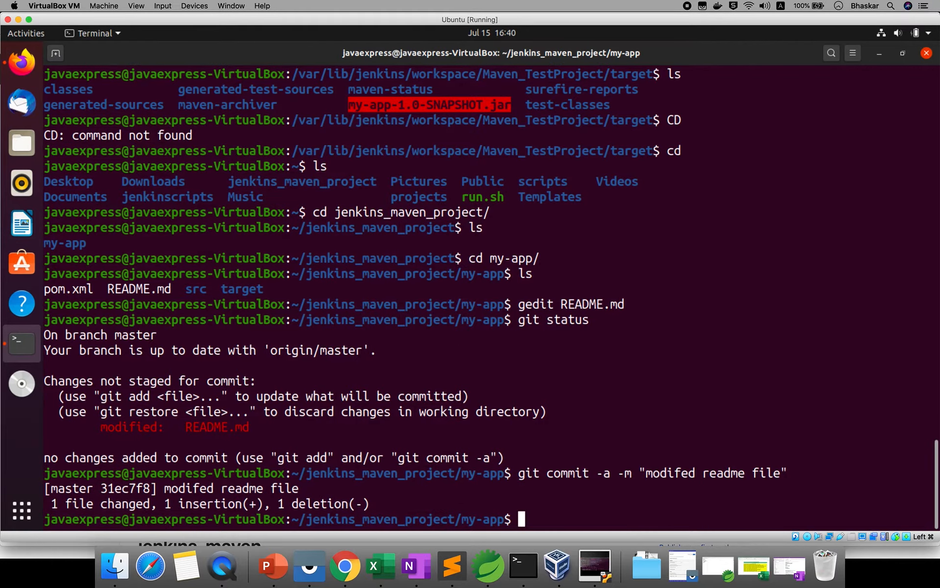
- Push the commit to GitHub's master branch, entering the GitHub username and password
type("git push")
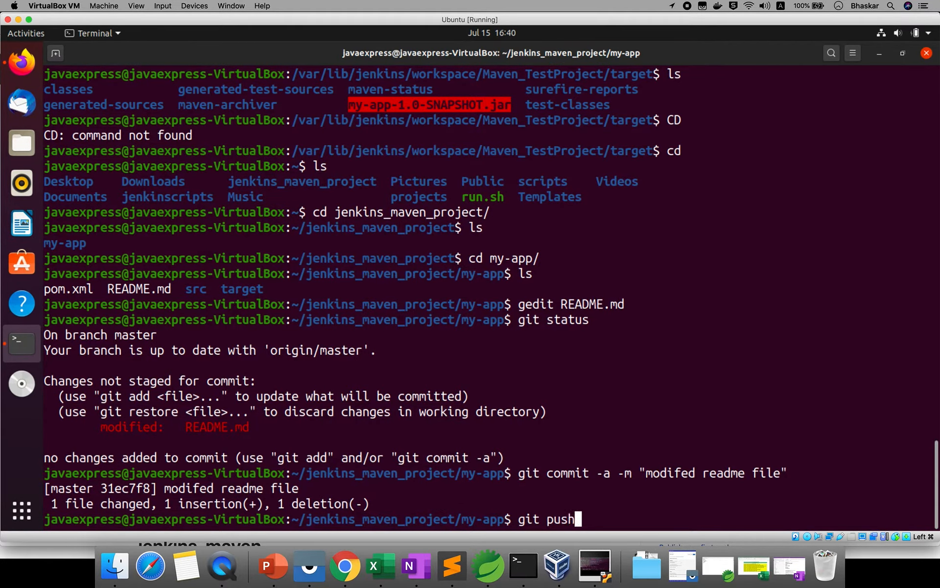
key("Return")
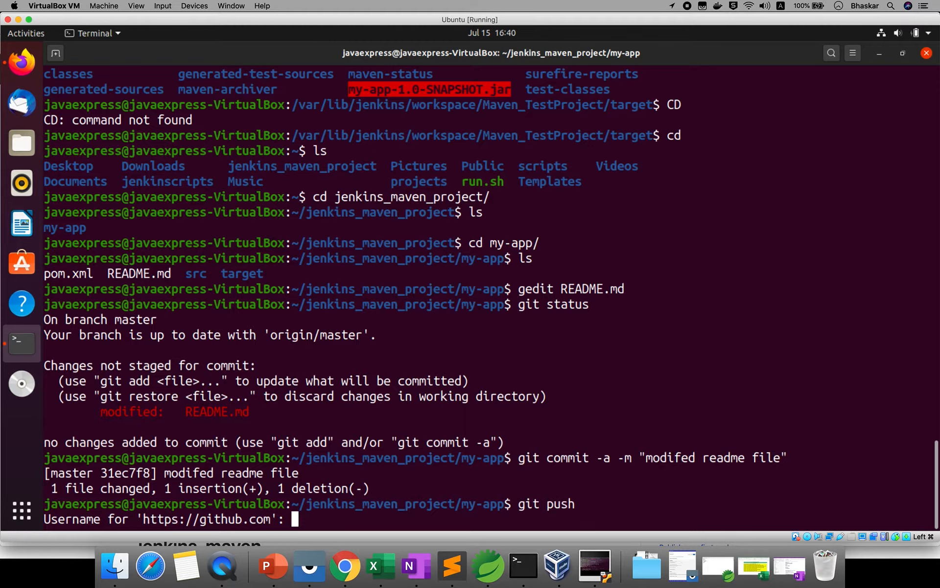
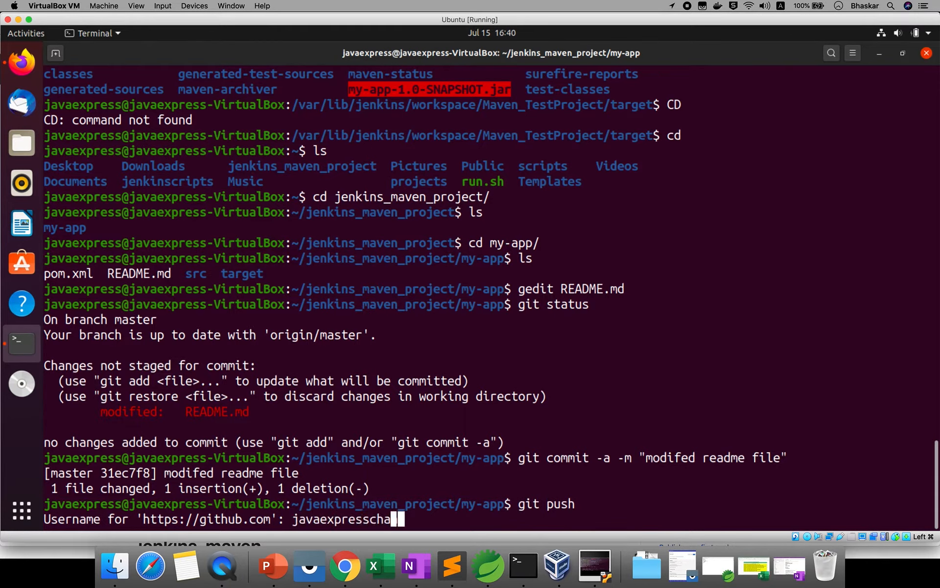
key("Return")
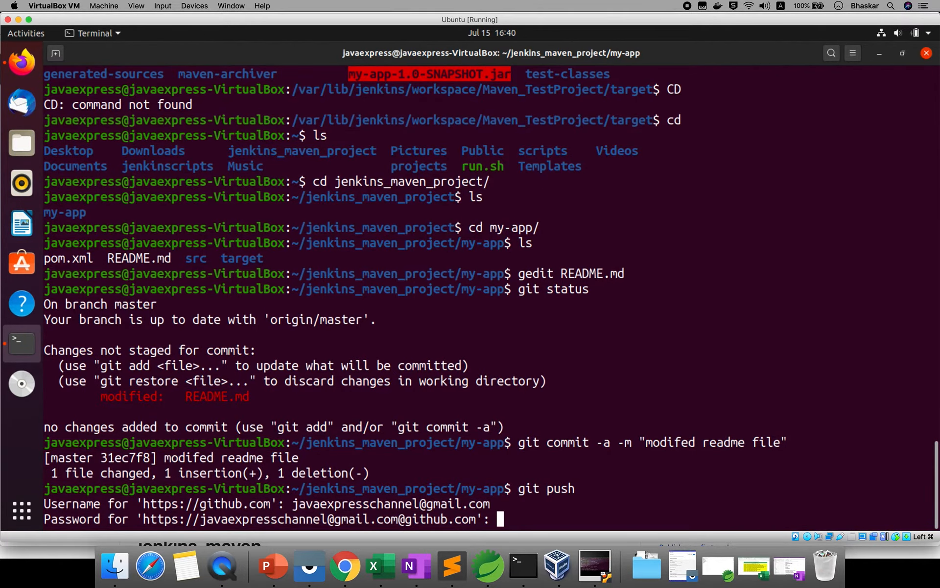
key("Return")
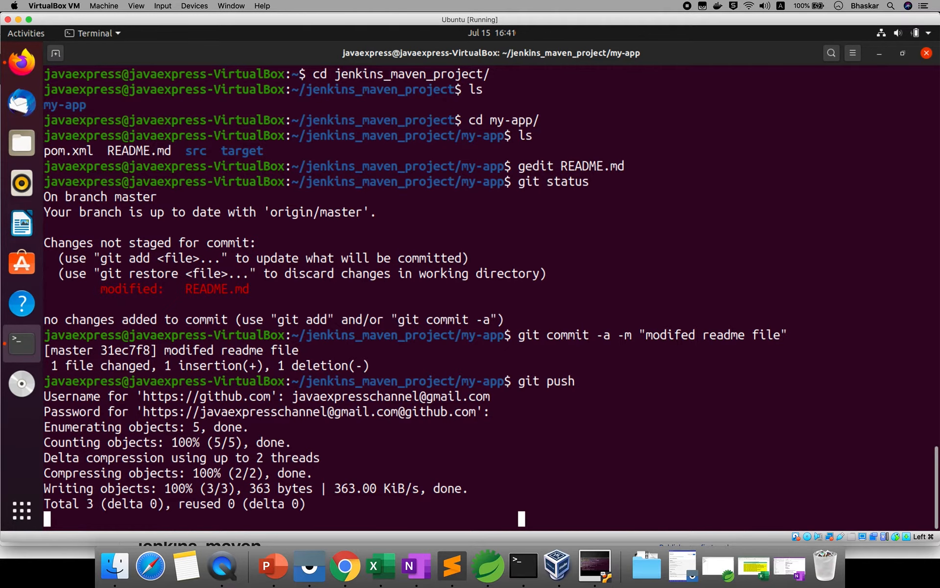
left_click(352, 559)
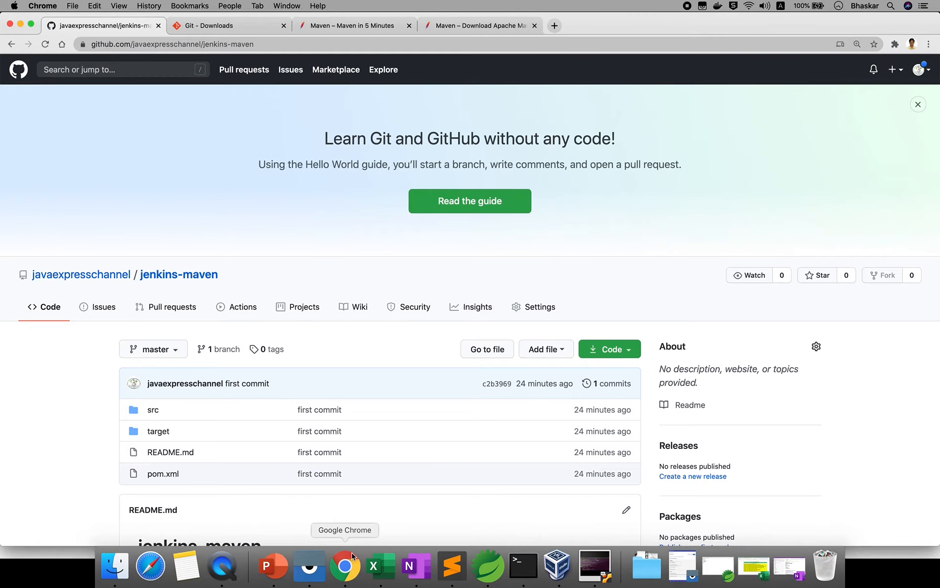
- Reload the jenkins-maven repo and view README.md reading 'jenkins-maven - project', then return to the VM
left_click(45, 45)
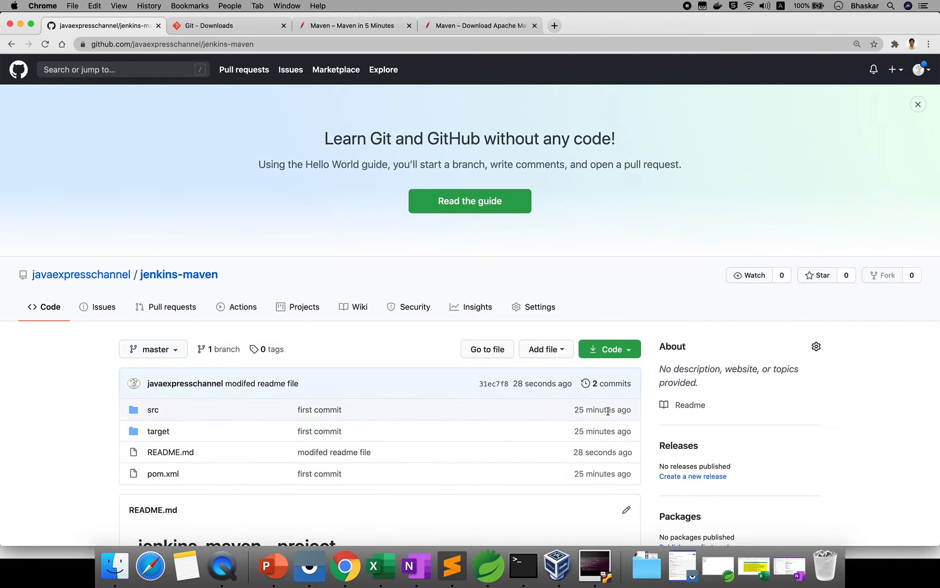
double_click(590, 451)
left_click(160, 455)
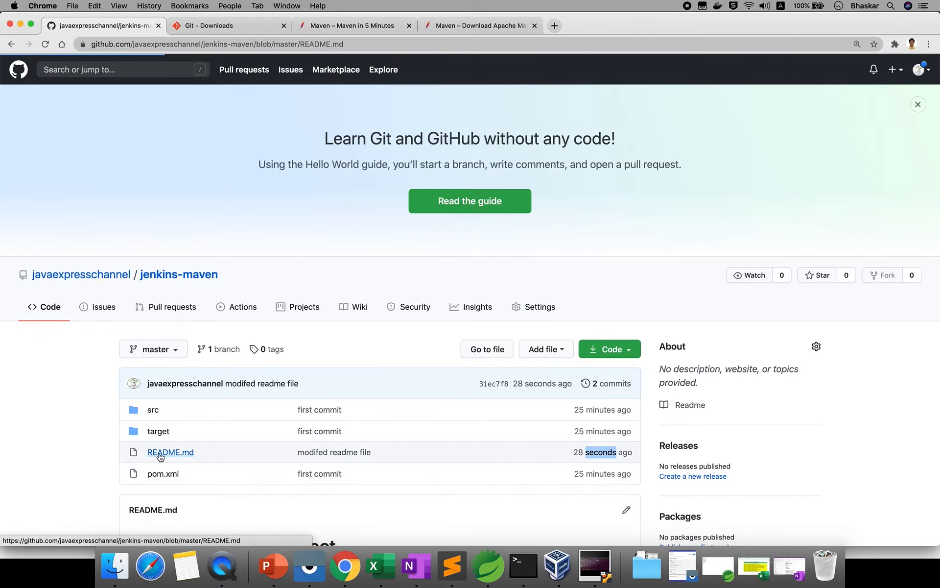
scroll(313, 453, "down", 3)
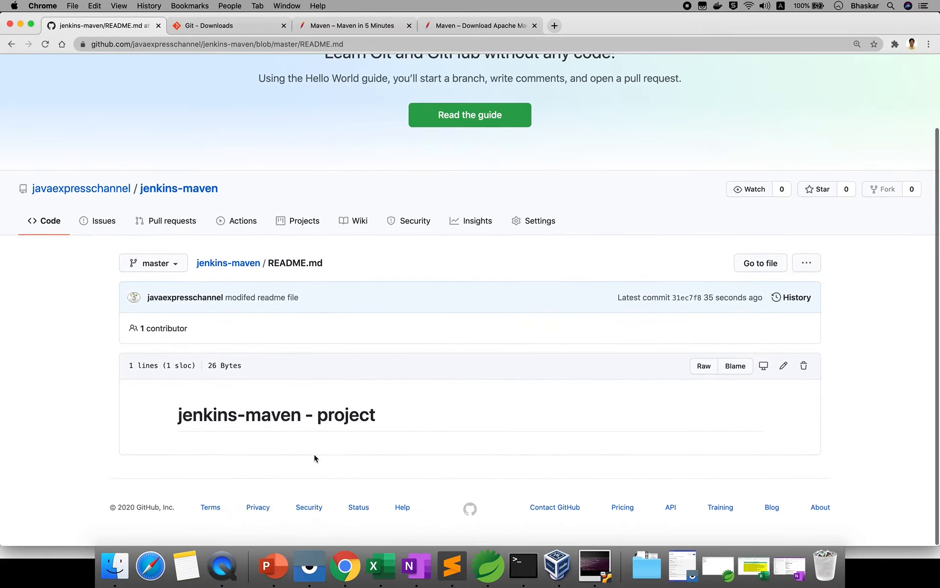
left_click(595, 565)
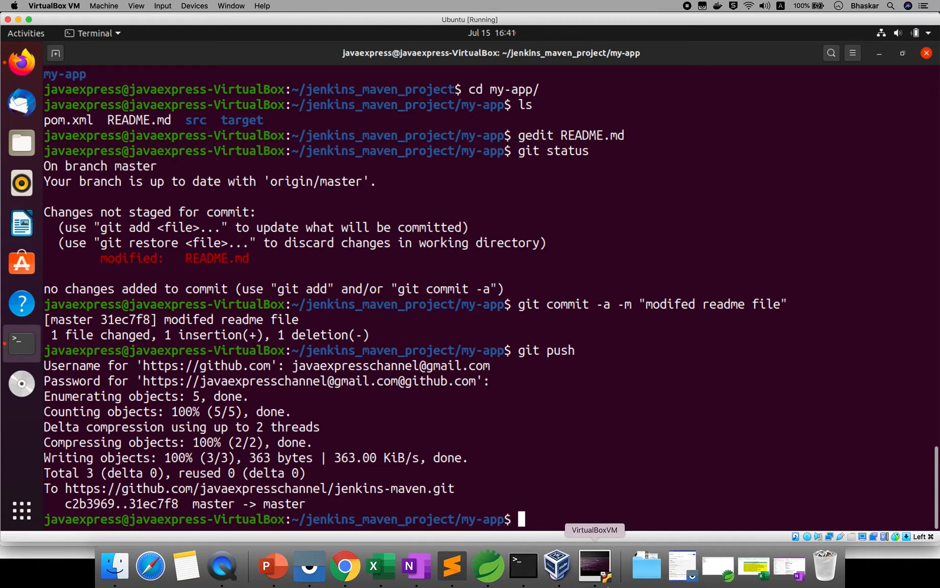
- Verify Maven_TestProject's Build Triggers use Poll SCM '* * * * *', then return to the project page
left_click(20, 70)
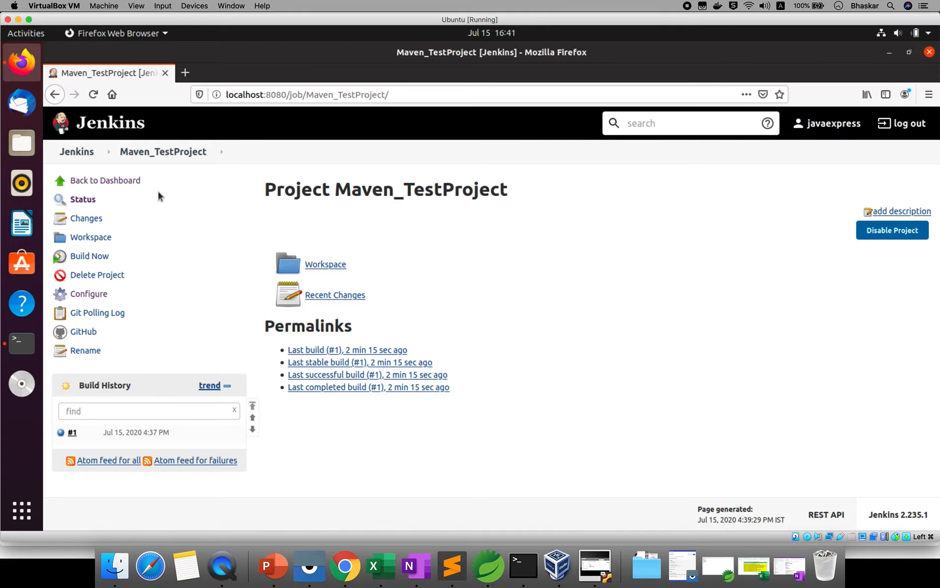
left_click(89, 294)
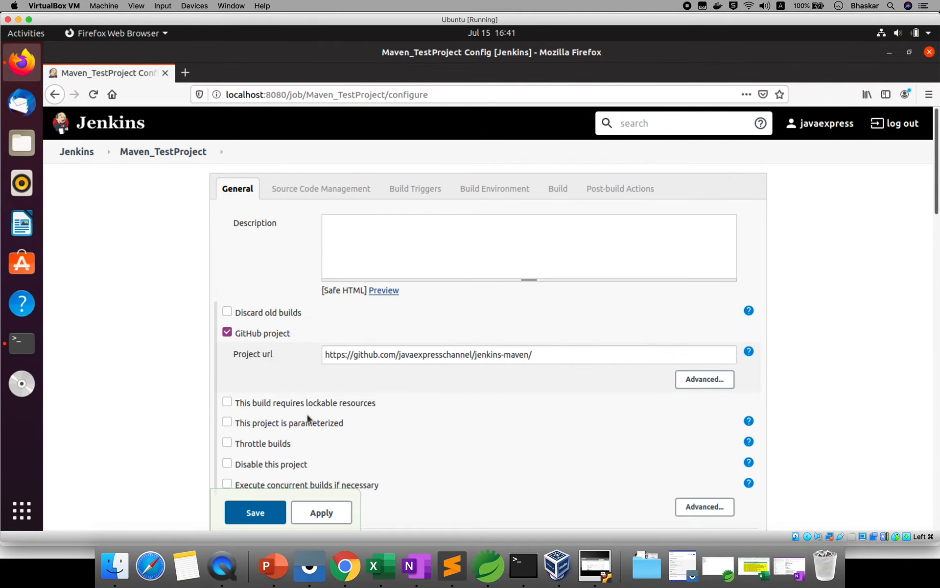
scroll(308, 415, "down", 5)
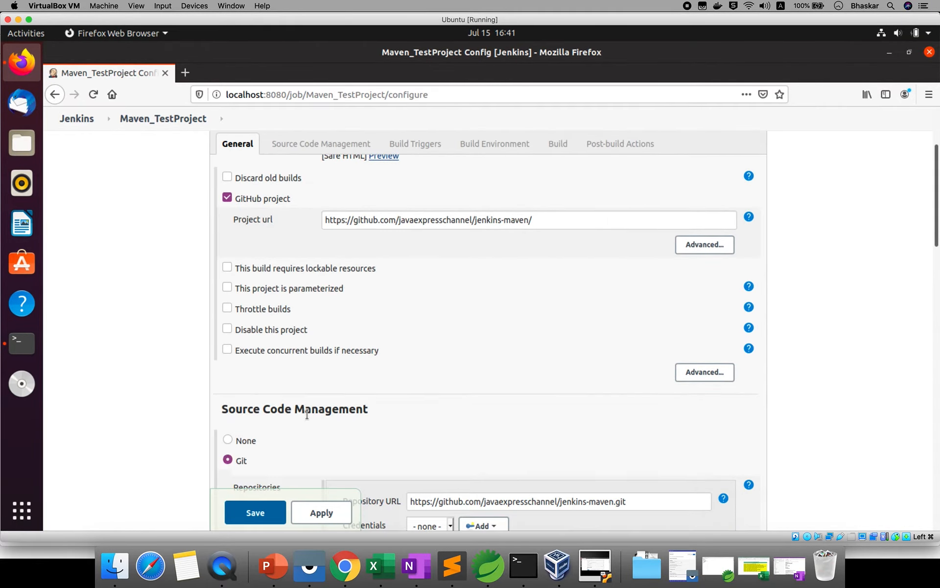
scroll(307, 415, "down", 5)
scroll(307, 415, "down", 5)
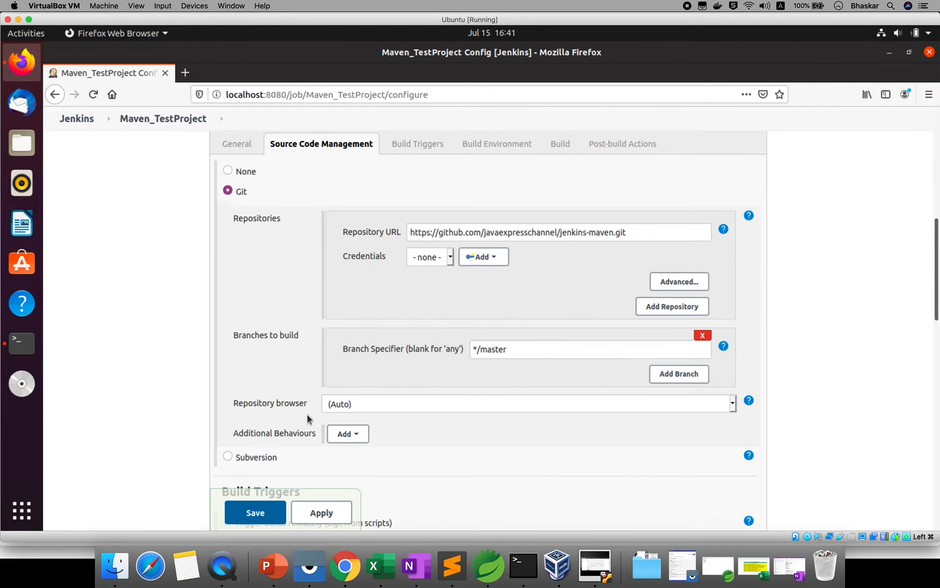
scroll(307, 414, "down", 8)
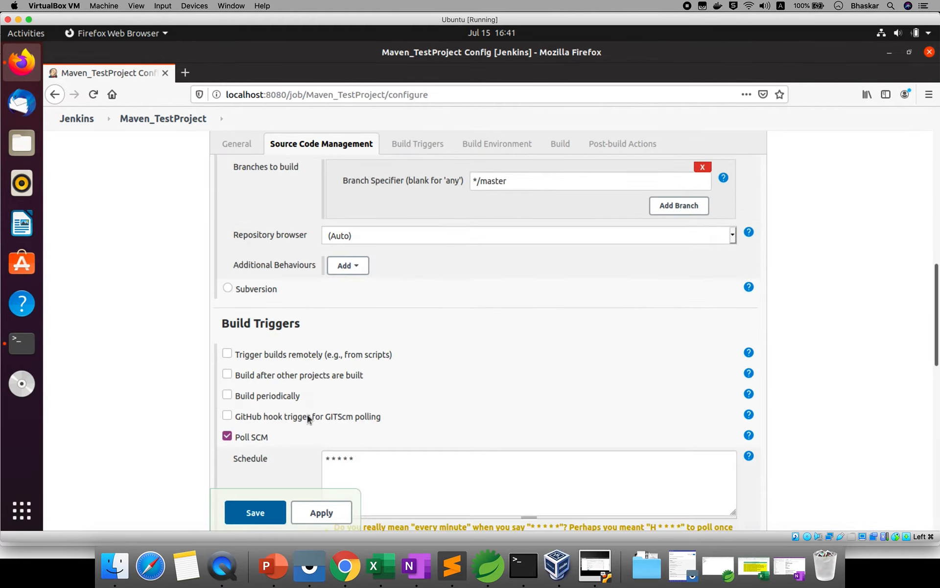
scroll(596, 487, "down", 3)
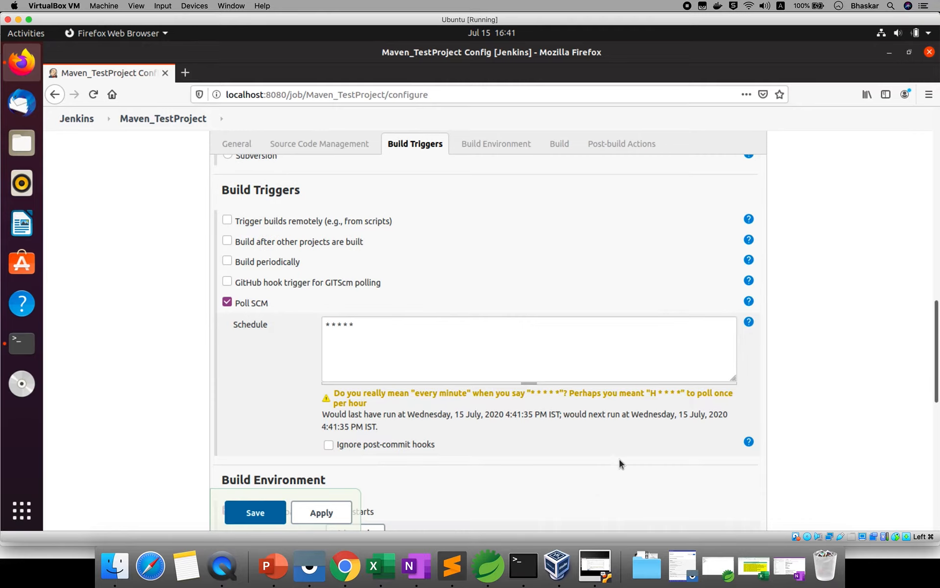
scroll(560, 413, "down", 3)
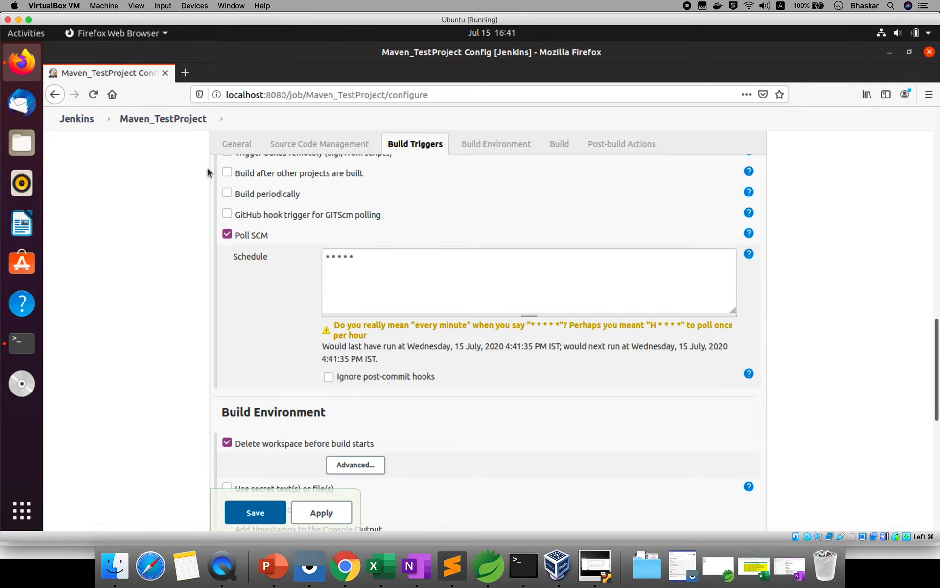
left_click(168, 124)
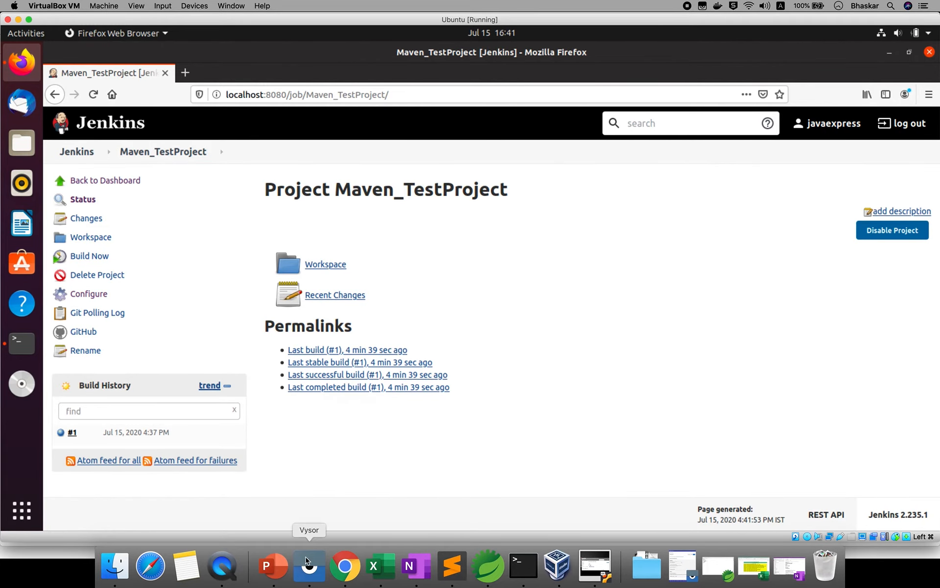
- Reload the jenkins-maven GitHub page, then check Jenkins build history for the auto-started build #2
left_click(345, 566)
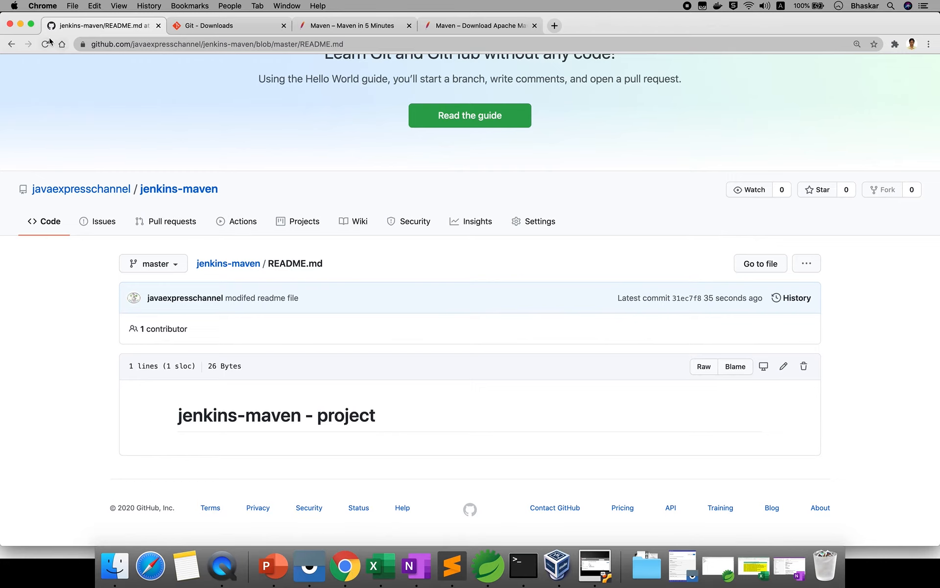
left_click(216, 263)
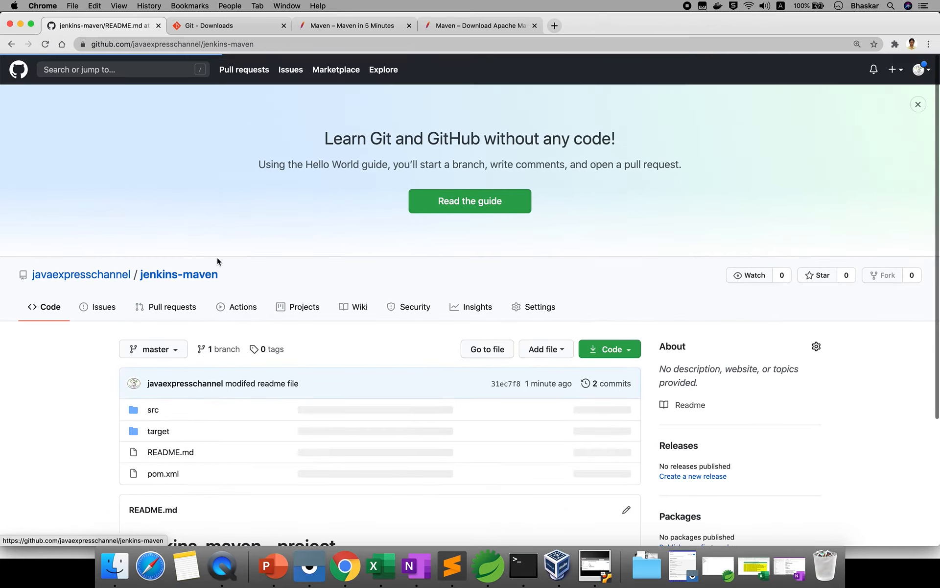
left_click(45, 44)
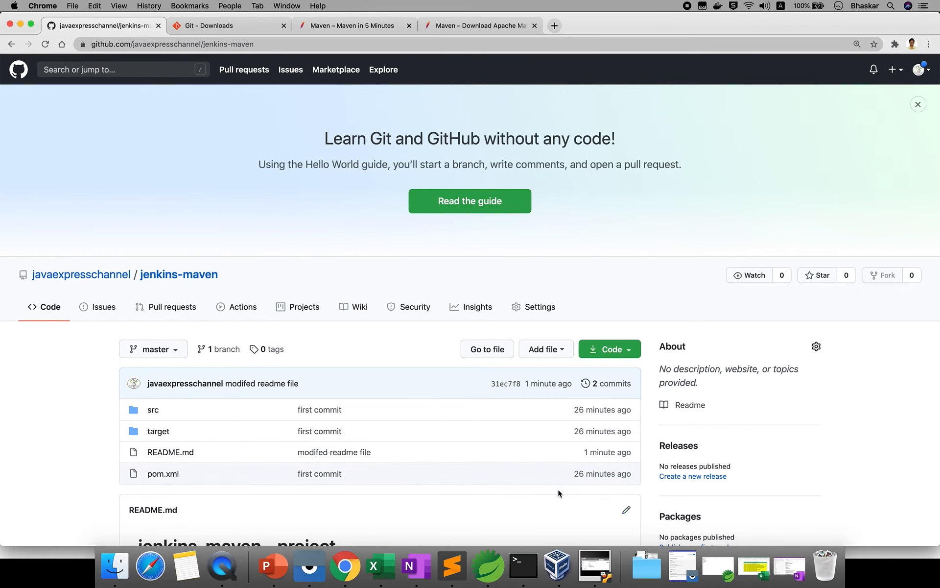
left_click(595, 565)
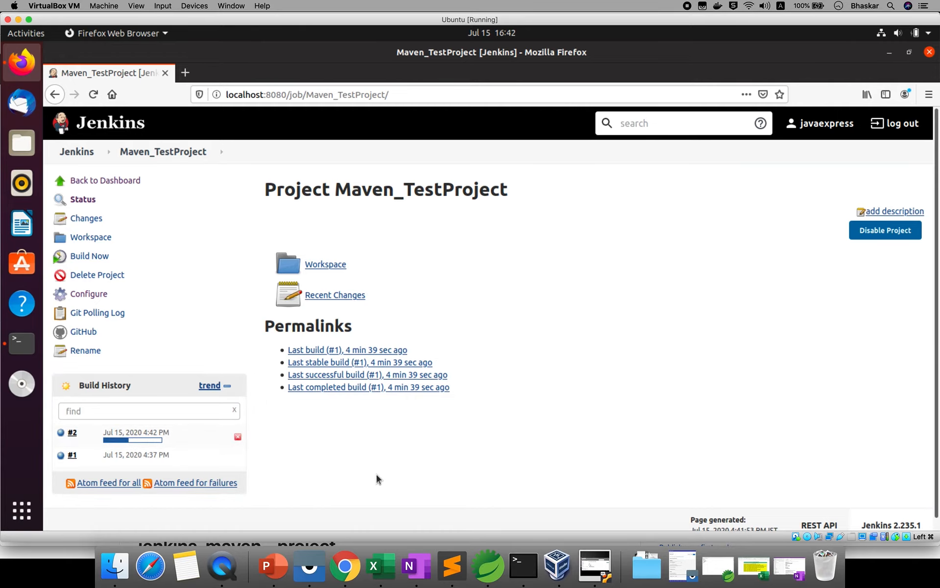
- Open build #2's console output showing it was started by an SCM change
left_click(75, 431)
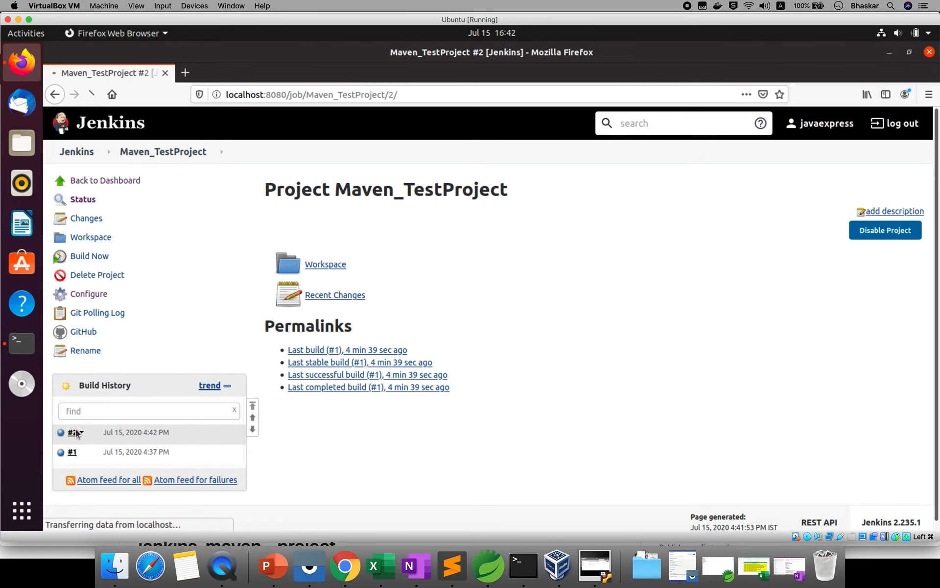
left_click(112, 240)
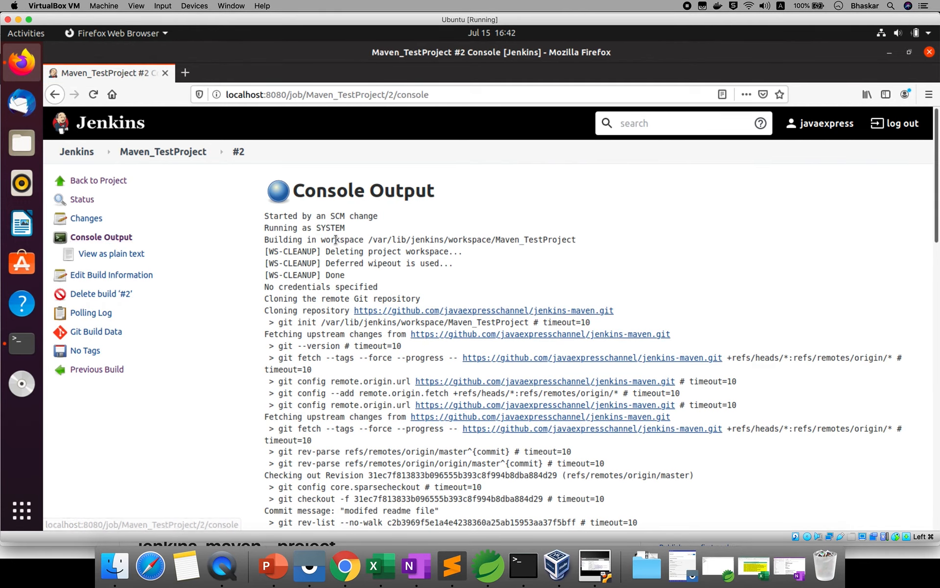
triple_click(351, 240)
triple_click(367, 251)
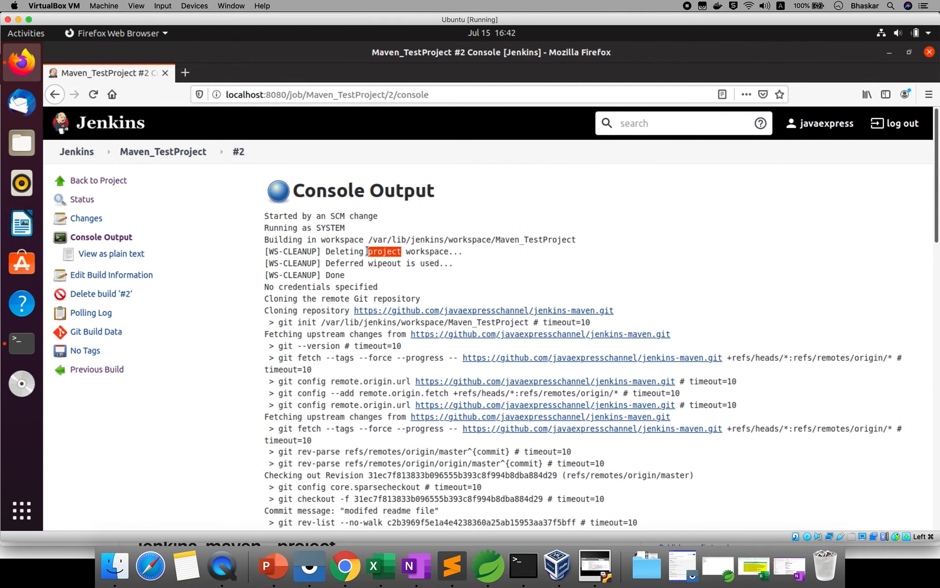